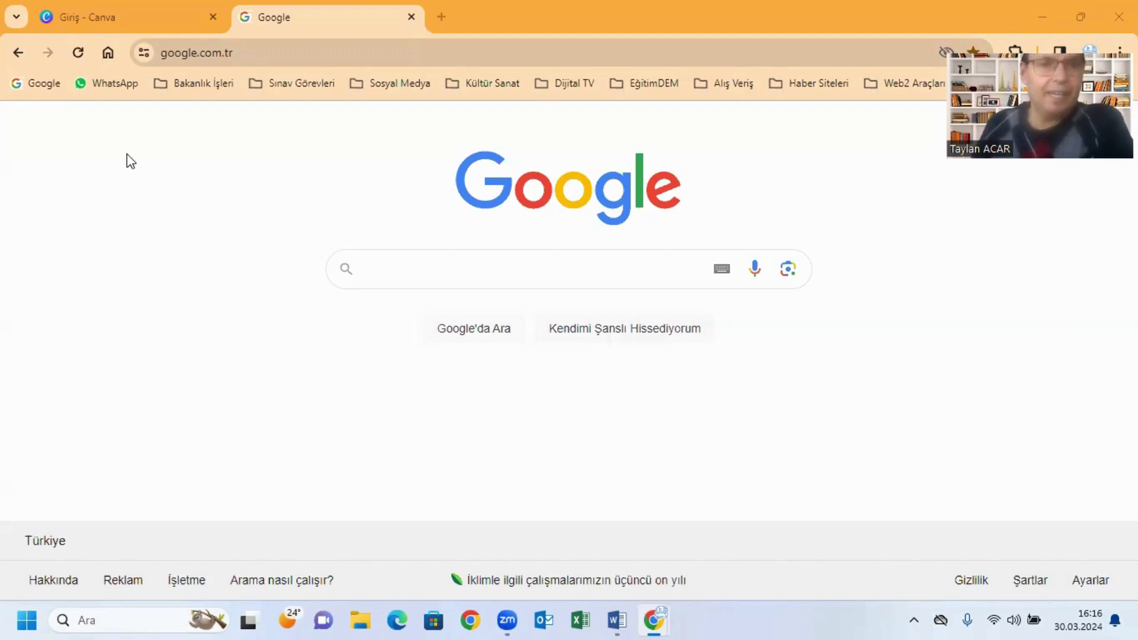
Open the Gemini web app at gemini.google.com
left_click(179, 57)
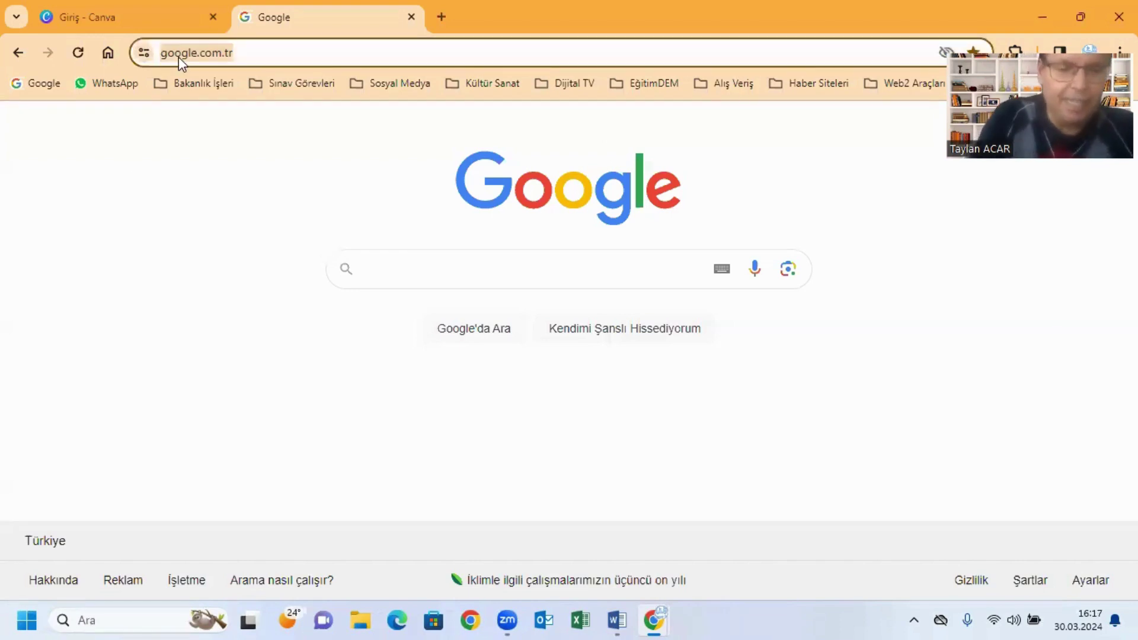
type("gemini")
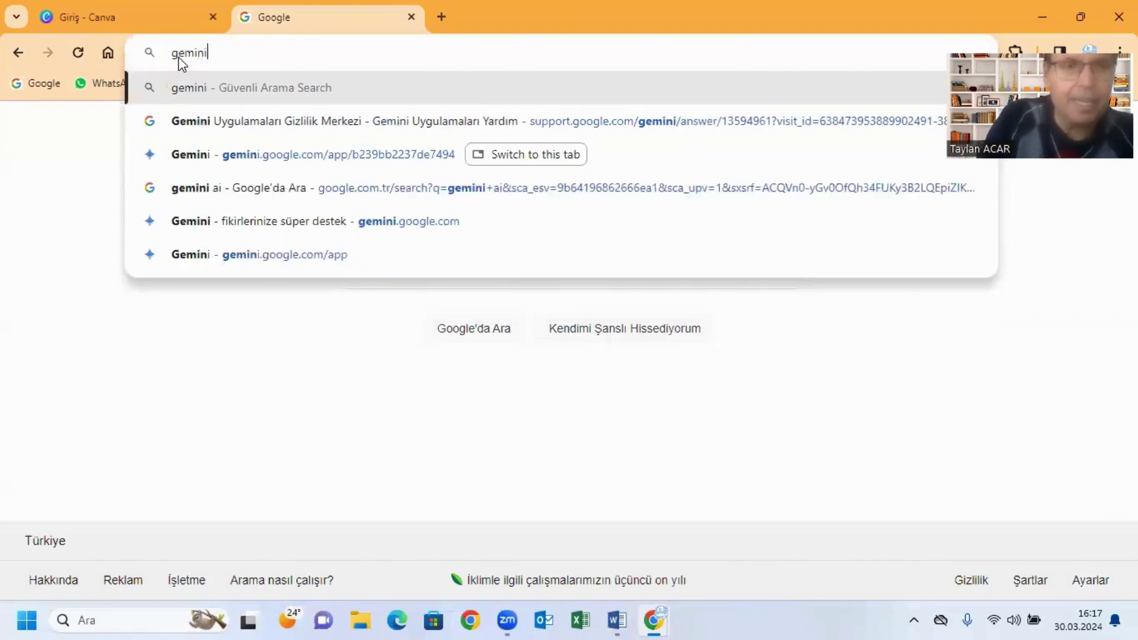
type(".g")
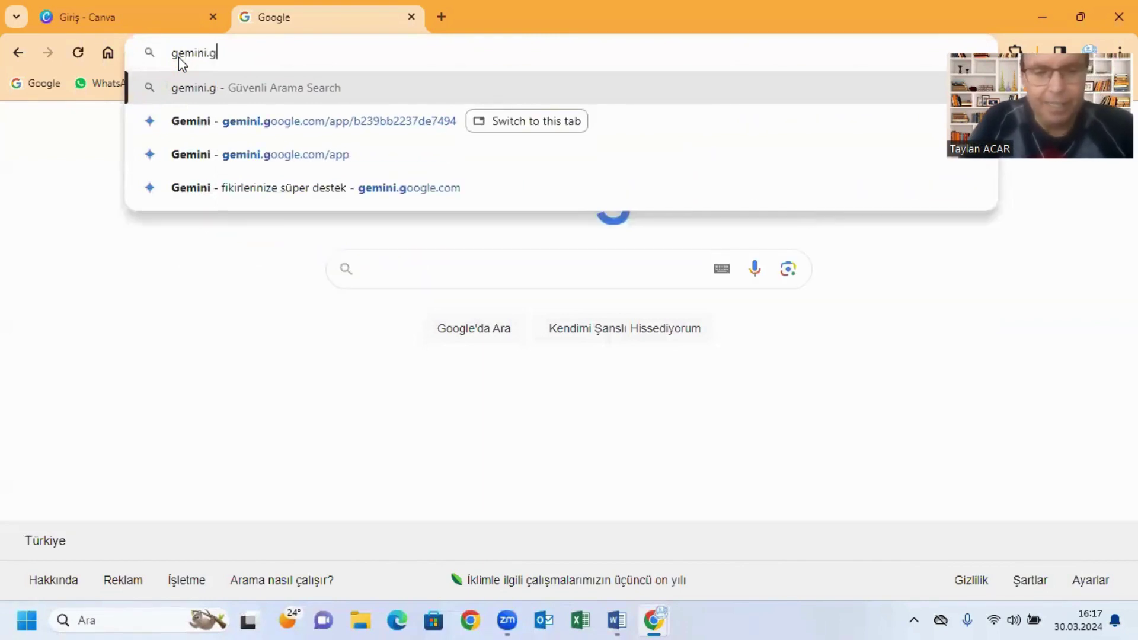
type("oogl")
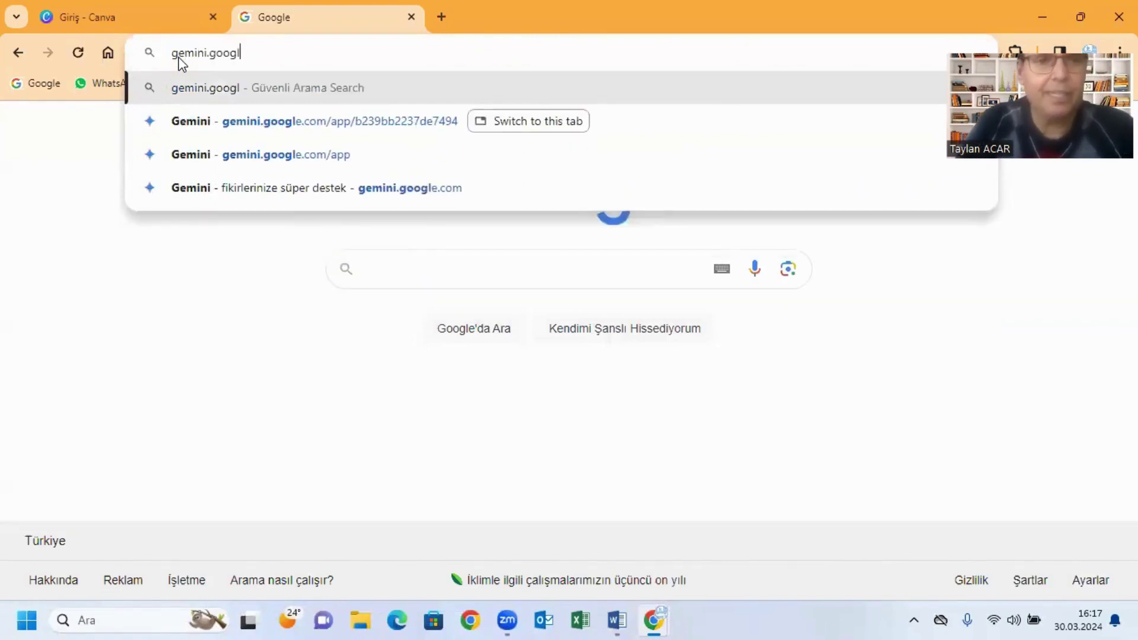
type("e.com")
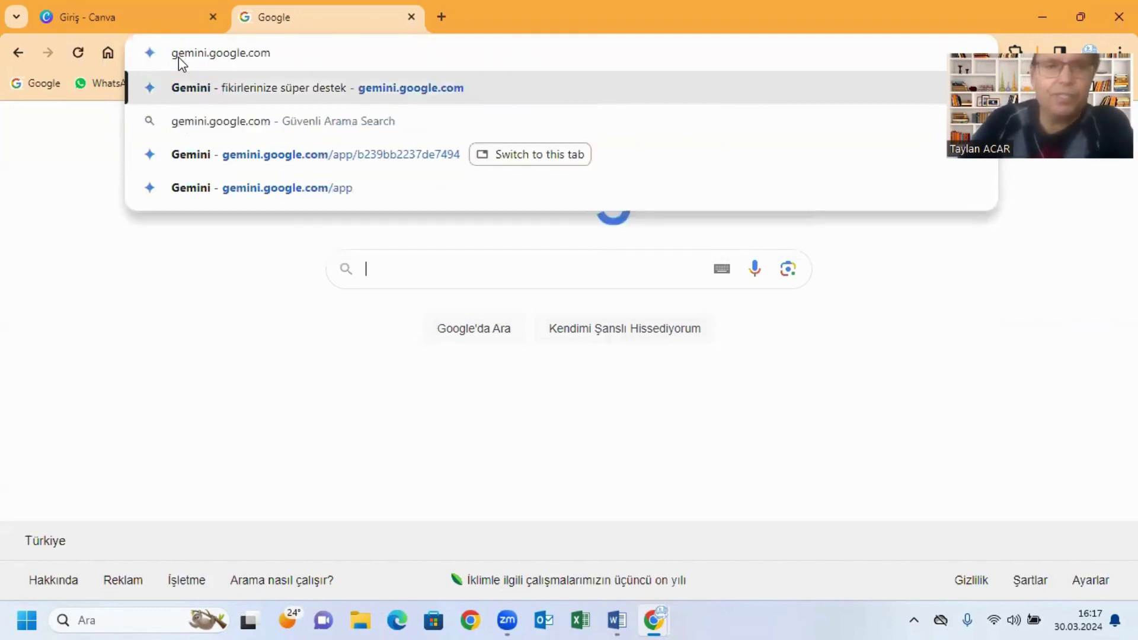
key("Return")
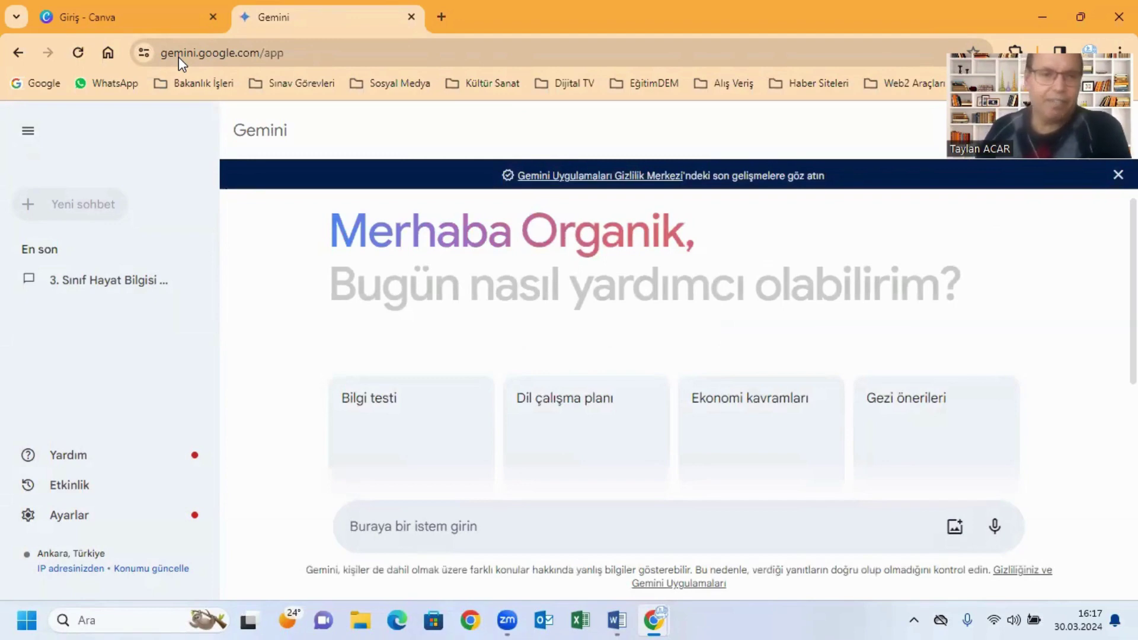
scroll(250, 257, "down", 3)
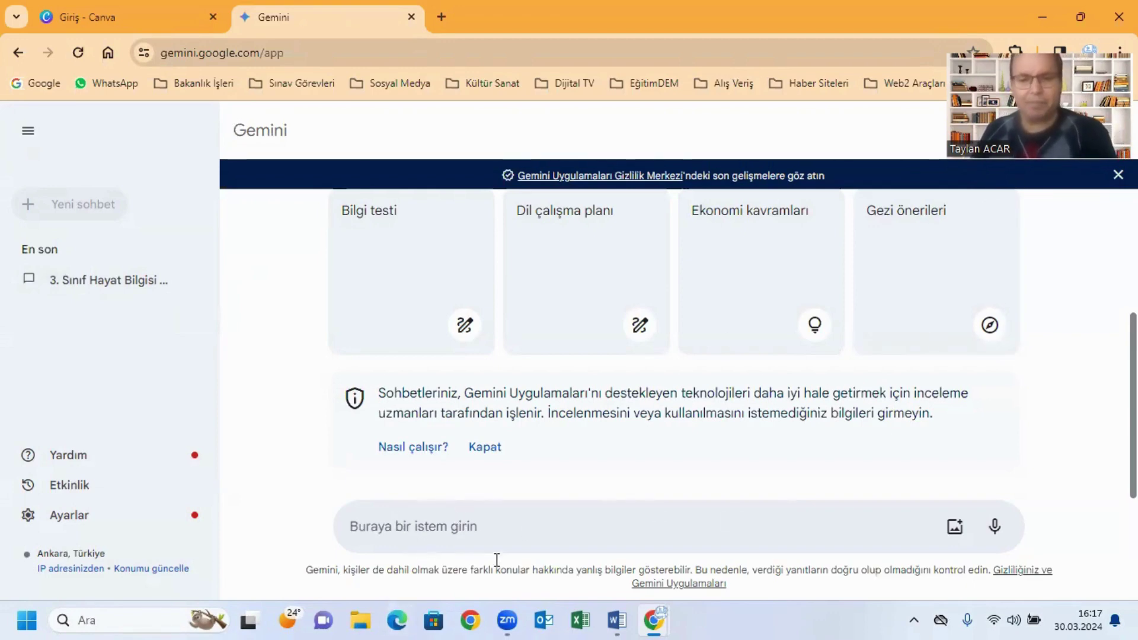
Switch to Word, copy the whole test-question prompt from Belge1, and minimize the document
left_click(617, 620)
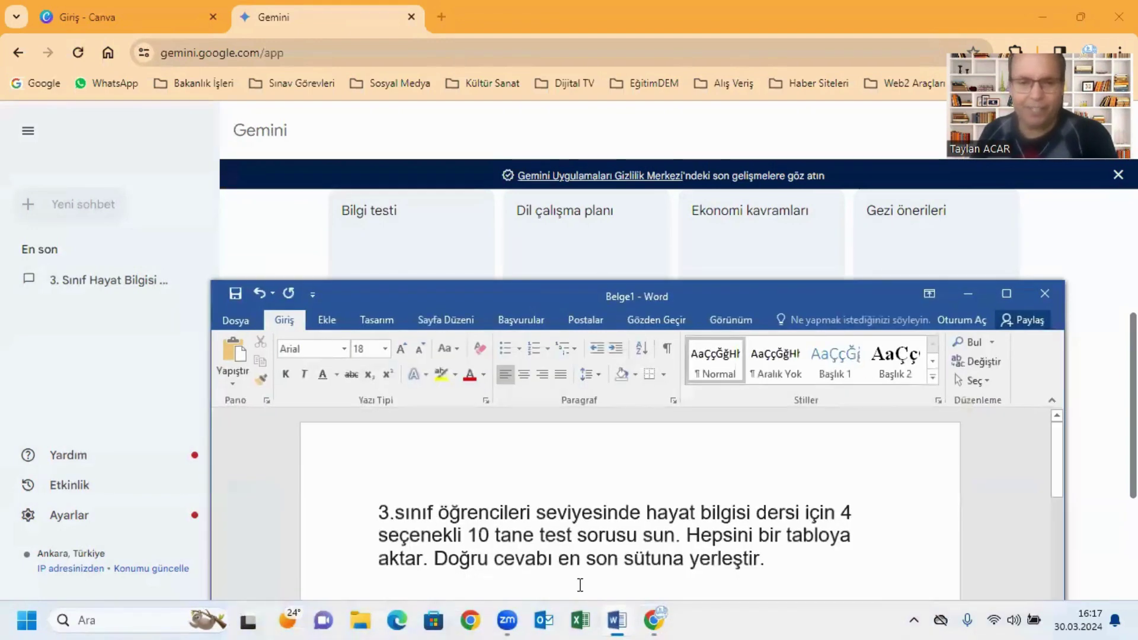
left_click_drag(388, 517, 790, 552)
key("ctrl+c")
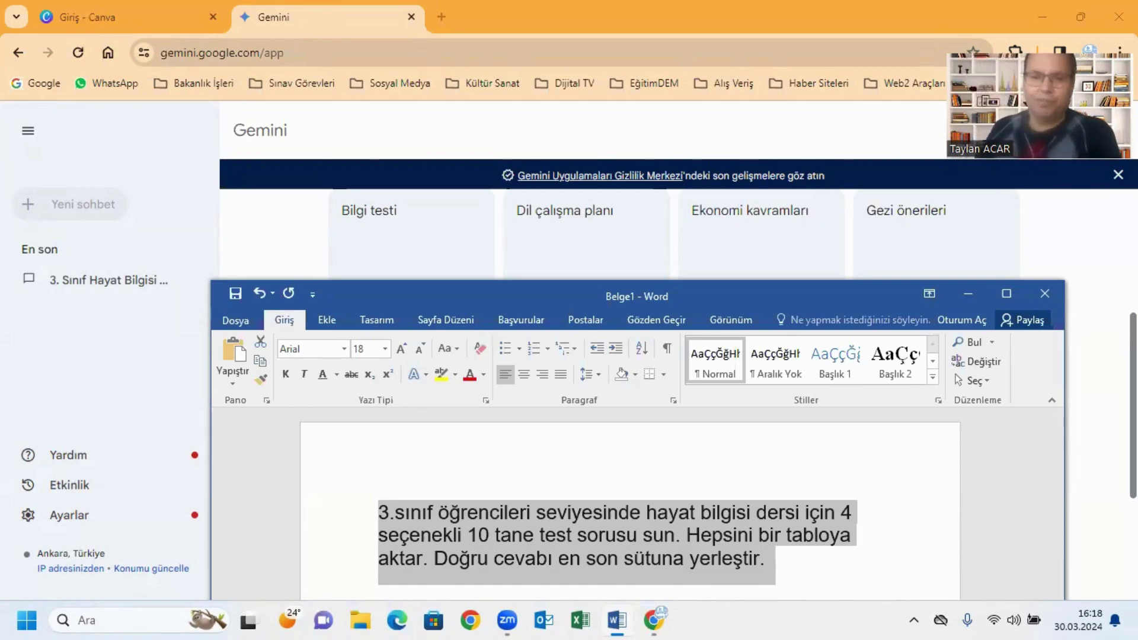
right_click(627, 507)
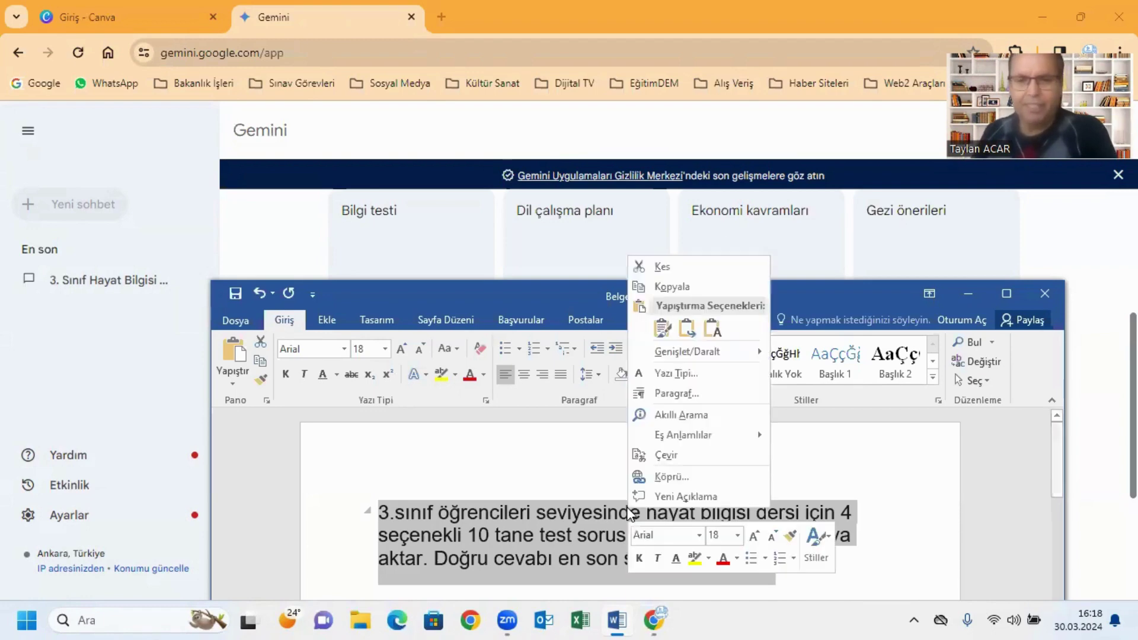
left_click(677, 286)
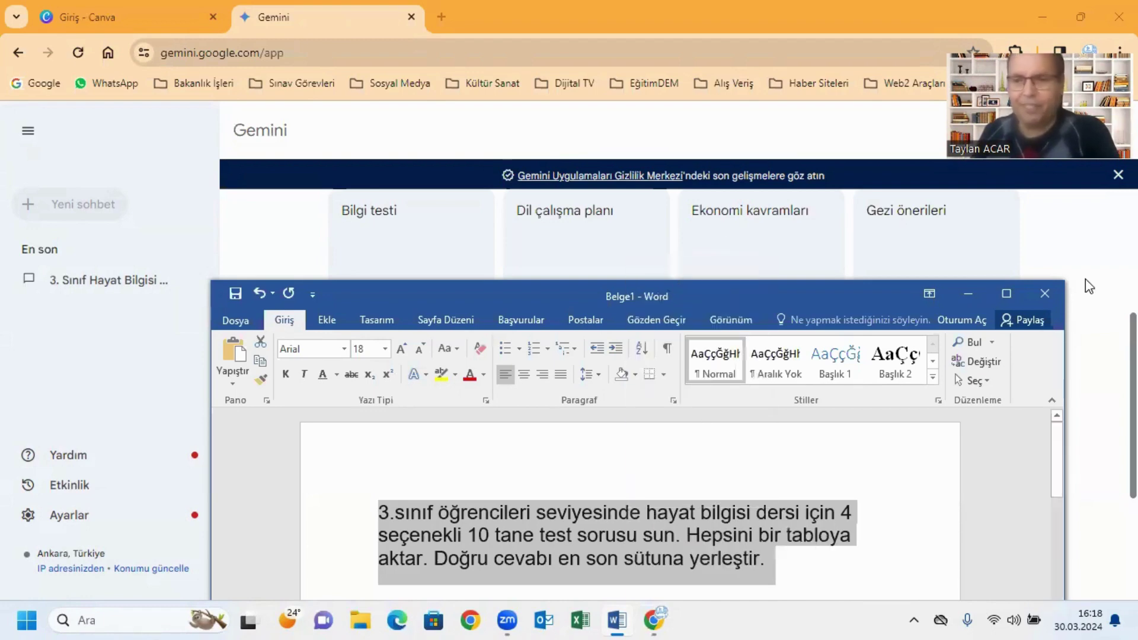
left_click(971, 293)
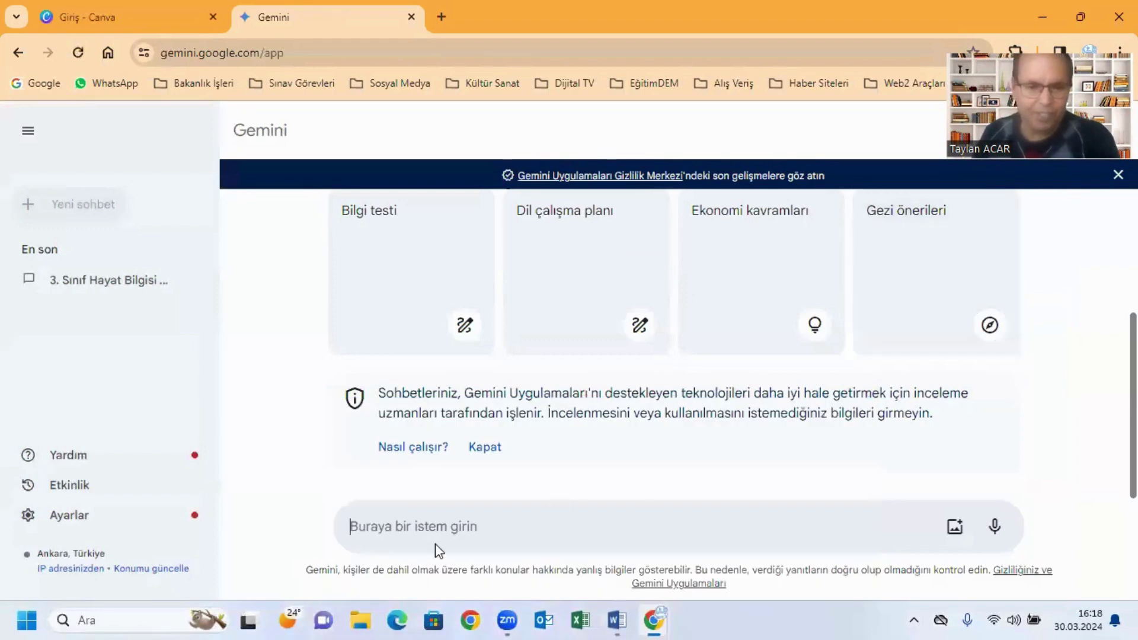
Paste the copied prompt into Gemini, requesting a table of 10 four-option 3rd-grade Hayat Bilgisi questions with correct answers last, and send it
left_click(406, 529)
right_click(404, 529)
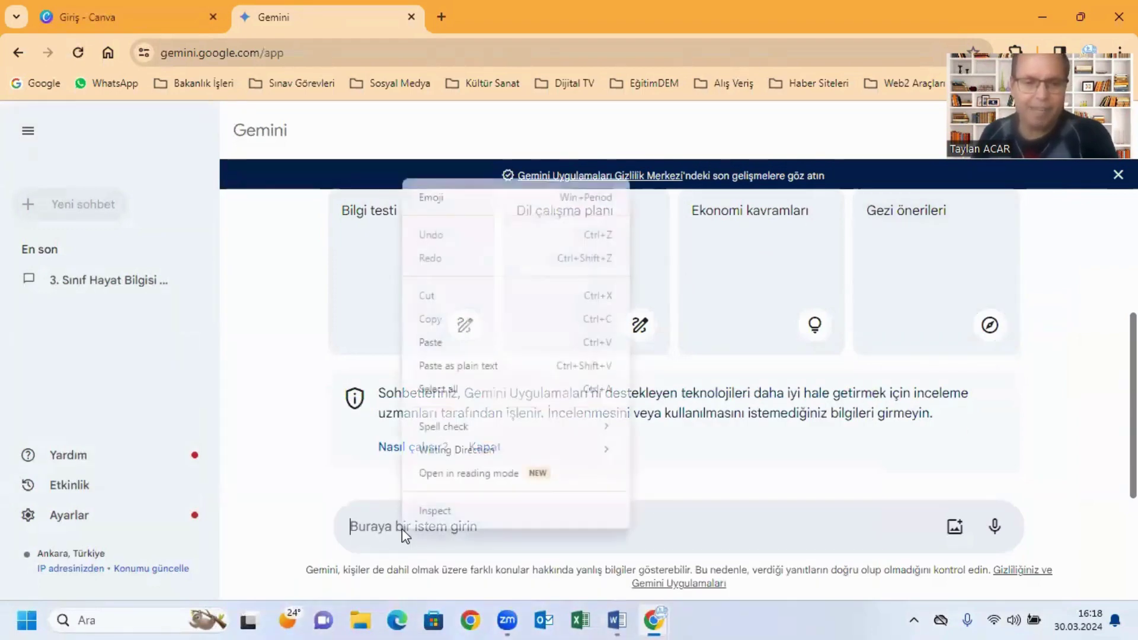
left_click(439, 341)
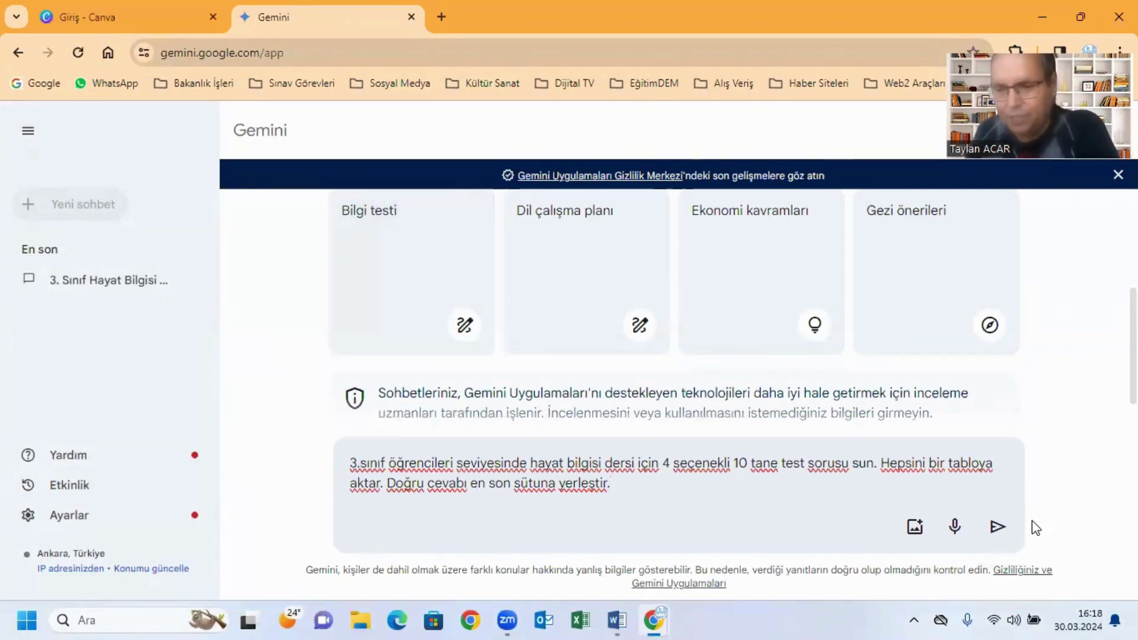
left_click(996, 527)
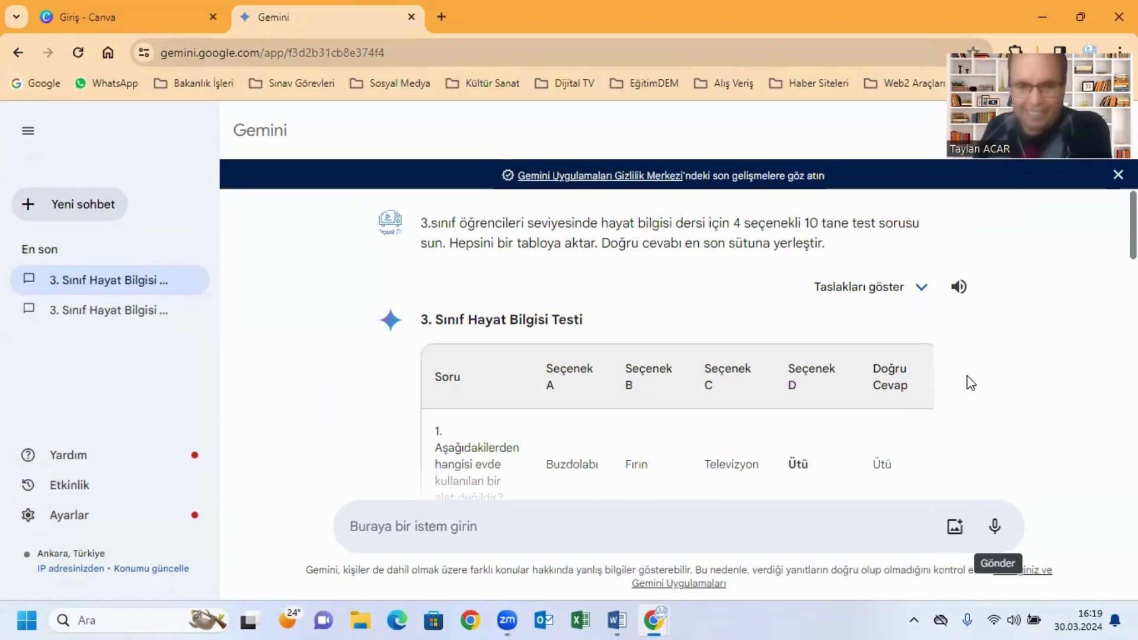
Export the generated question table to Google Sheets and open the new spreadsheet
scroll(970, 382, "down", 4)
scroll(970, 382, "down", 5)
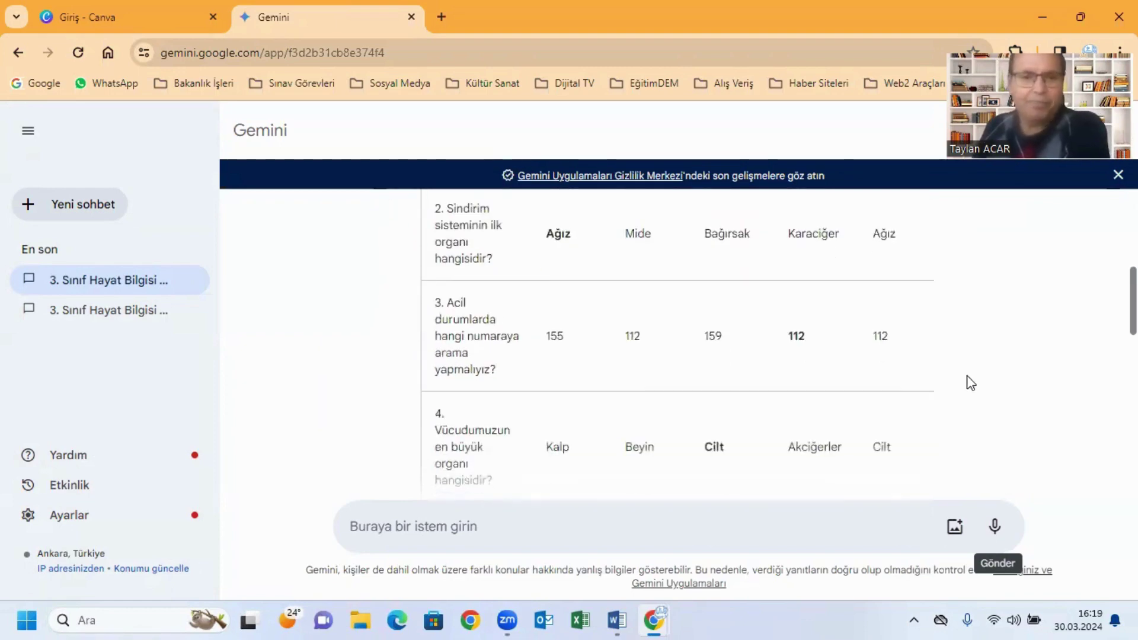
scroll(971, 384, "down", 6)
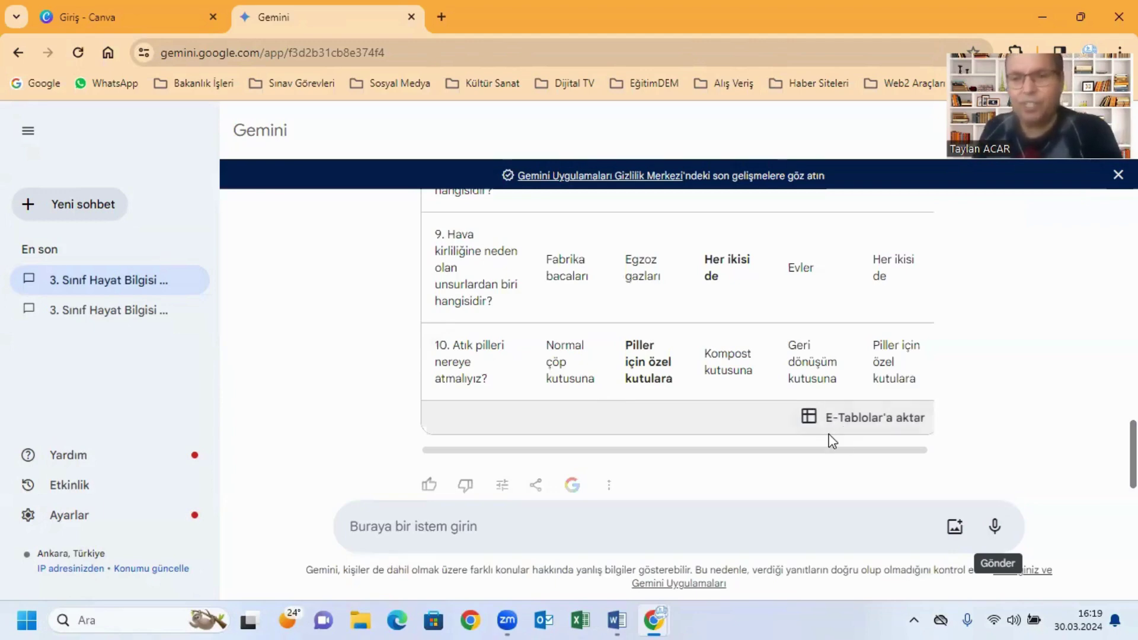
left_click(907, 421)
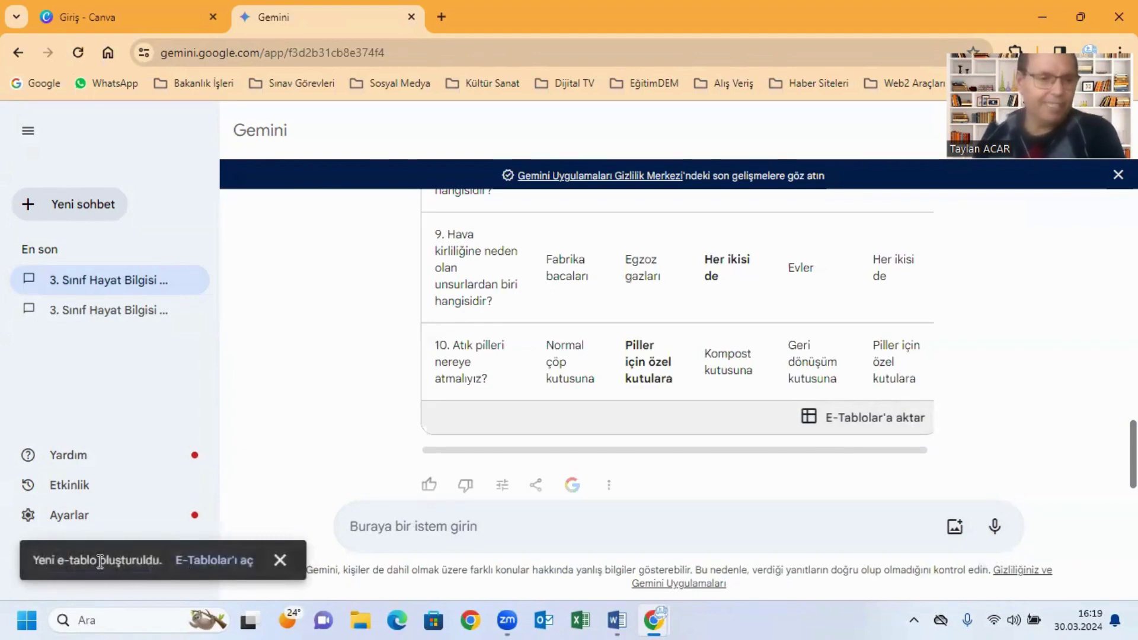
left_click(189, 564)
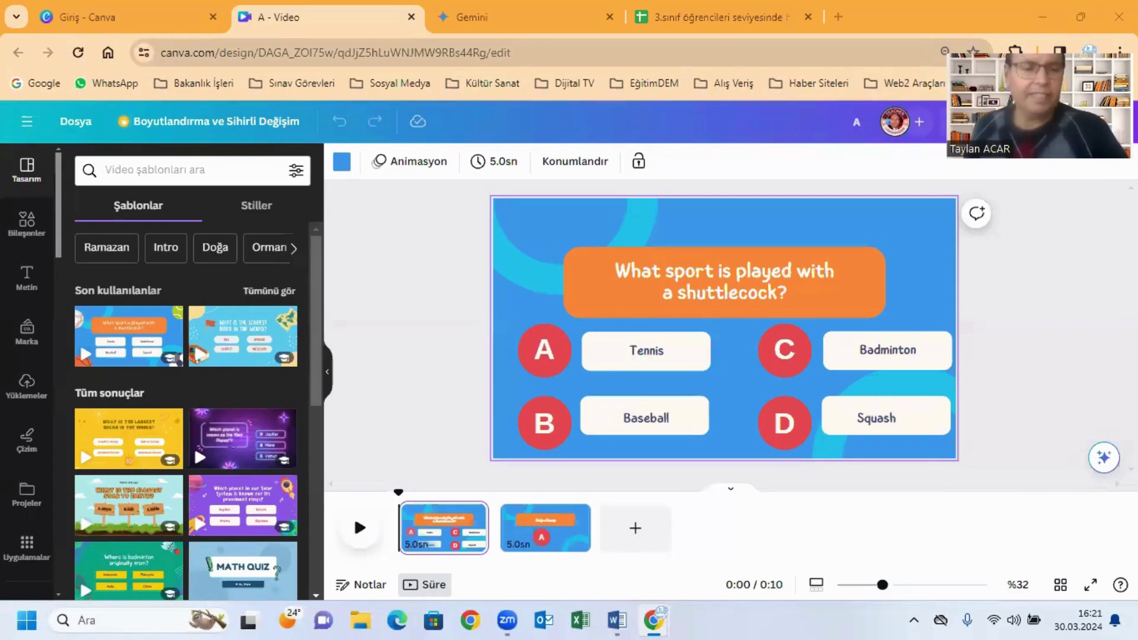
Switch to the Google Sheets question table and copy the question text in cell A2
key("alt+Tab")
key("alt+Tab")
key("alt+Tab")
key("alt+Tab")
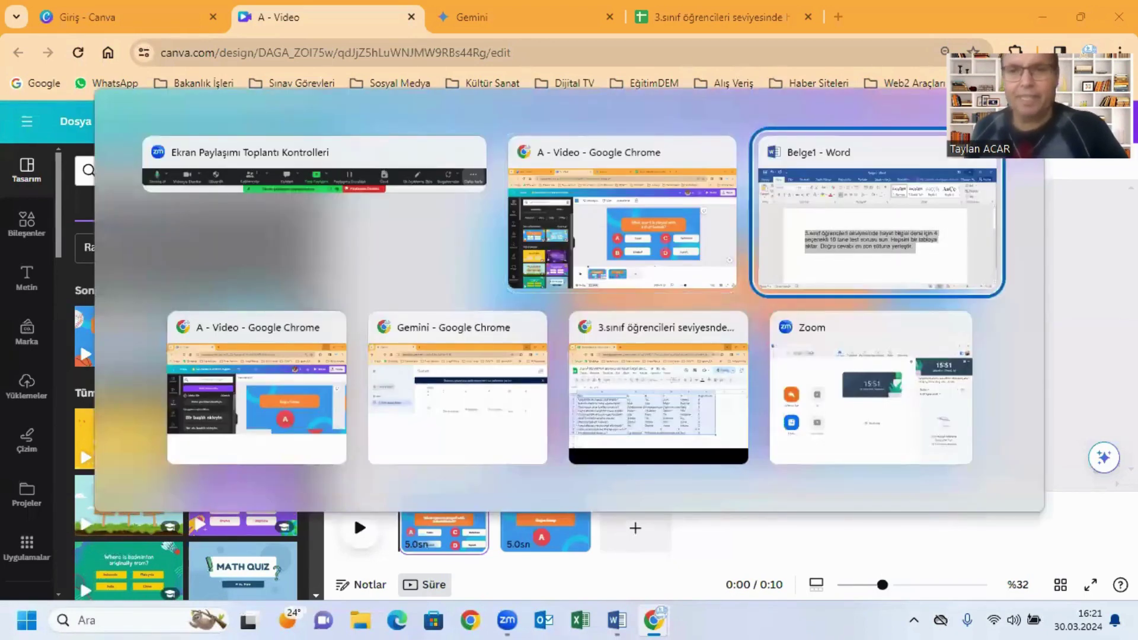
key("alt+Tab")
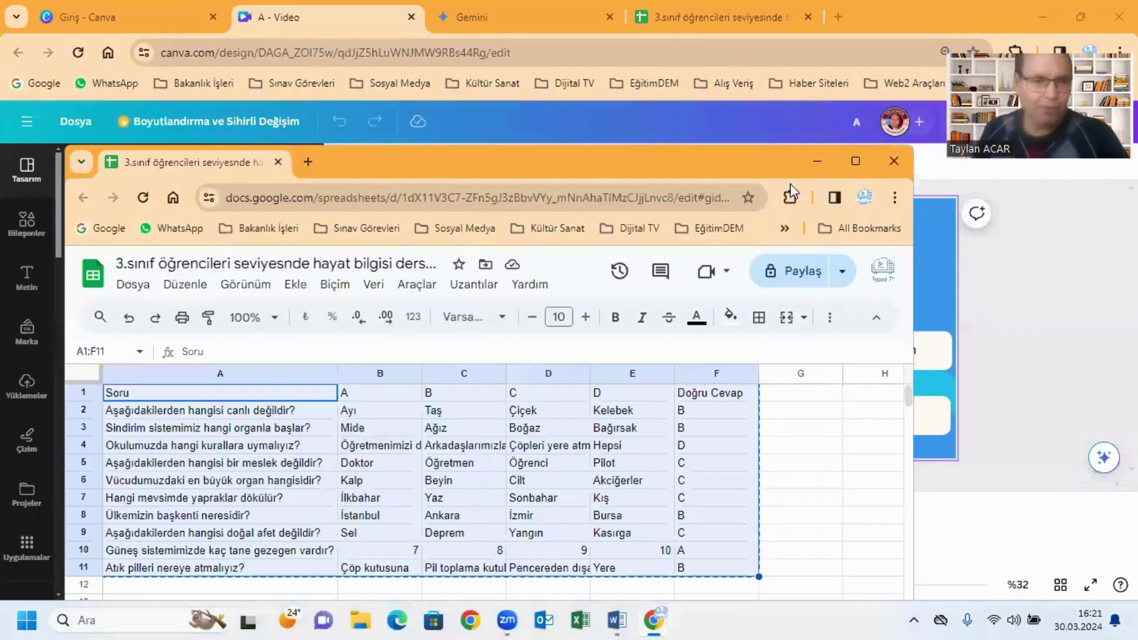
left_click(230, 409)
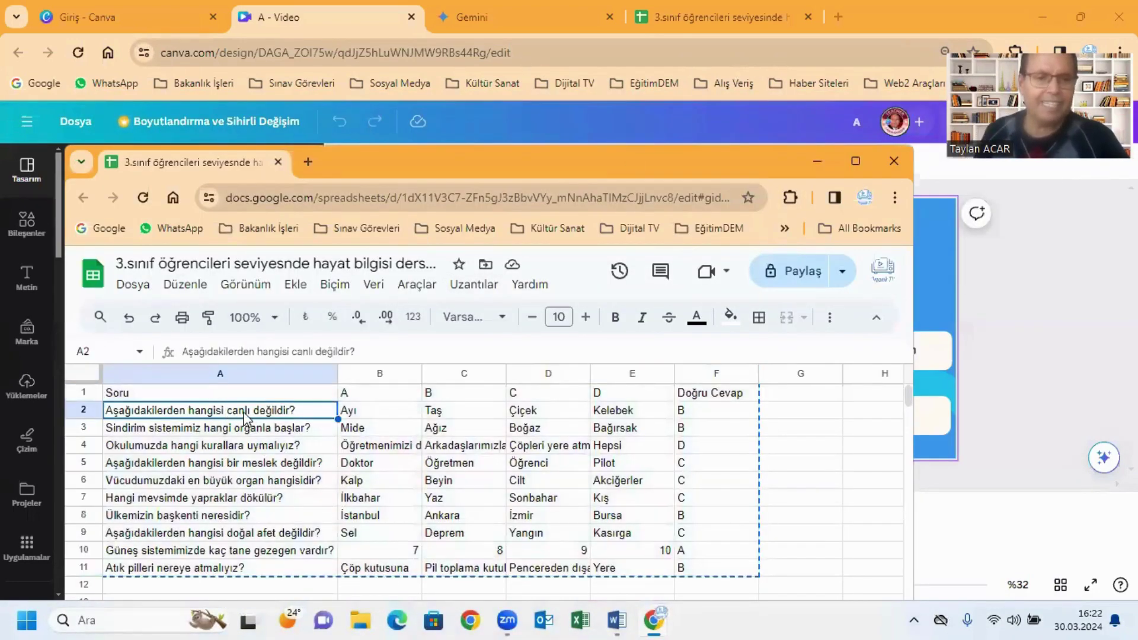
triple_click(139, 410)
right_click(140, 409)
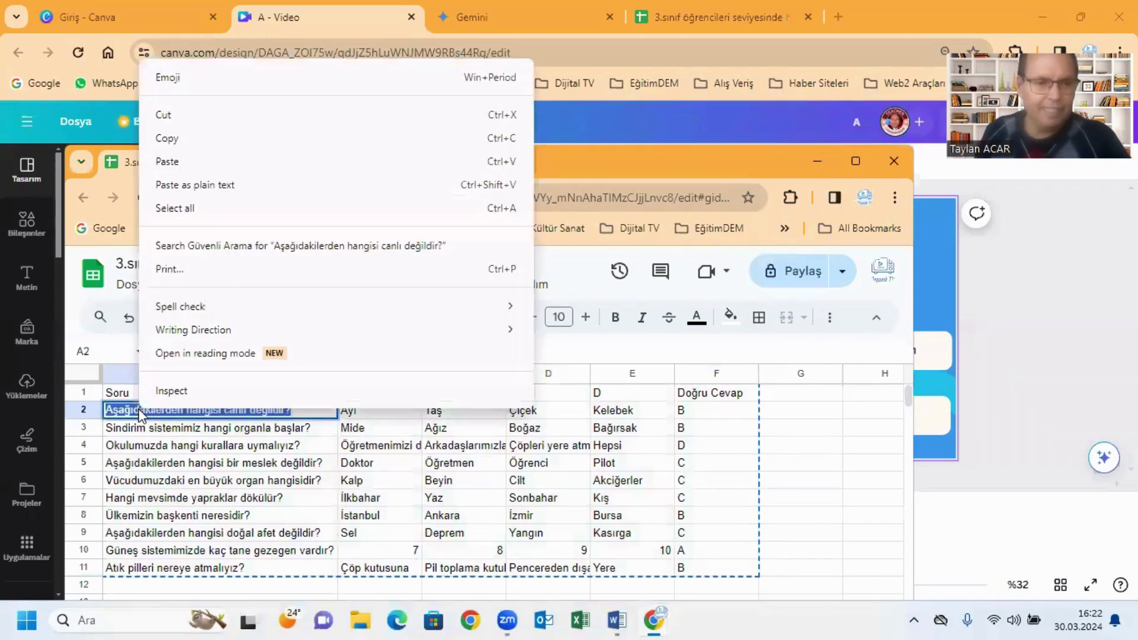
left_click(170, 141)
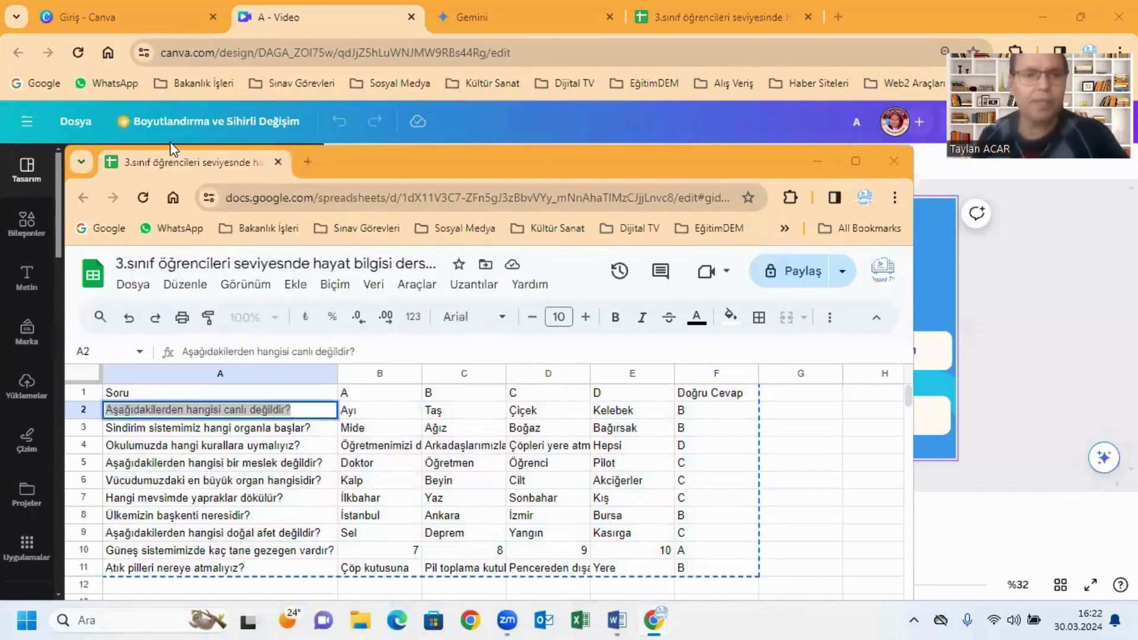
Switch to the Canva video and replace the first page's question with "Aşağıdakilerden hangisi canlı değildir?"
key("alt+Tab")
key("alt+Tab")
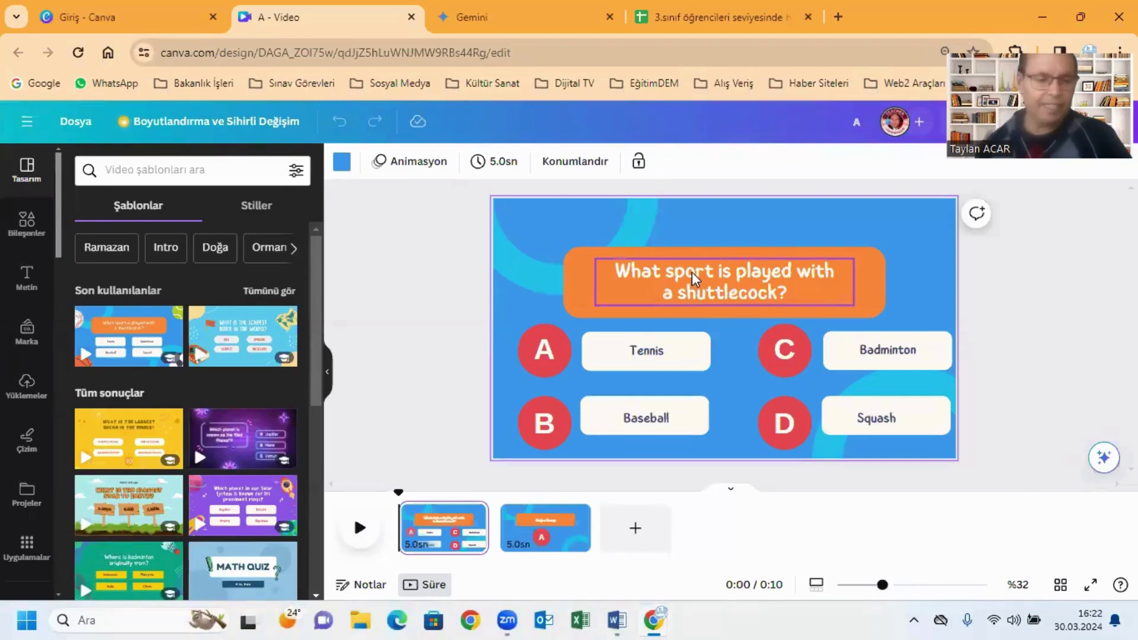
triple_click(645, 270)
left_click(595, 298)
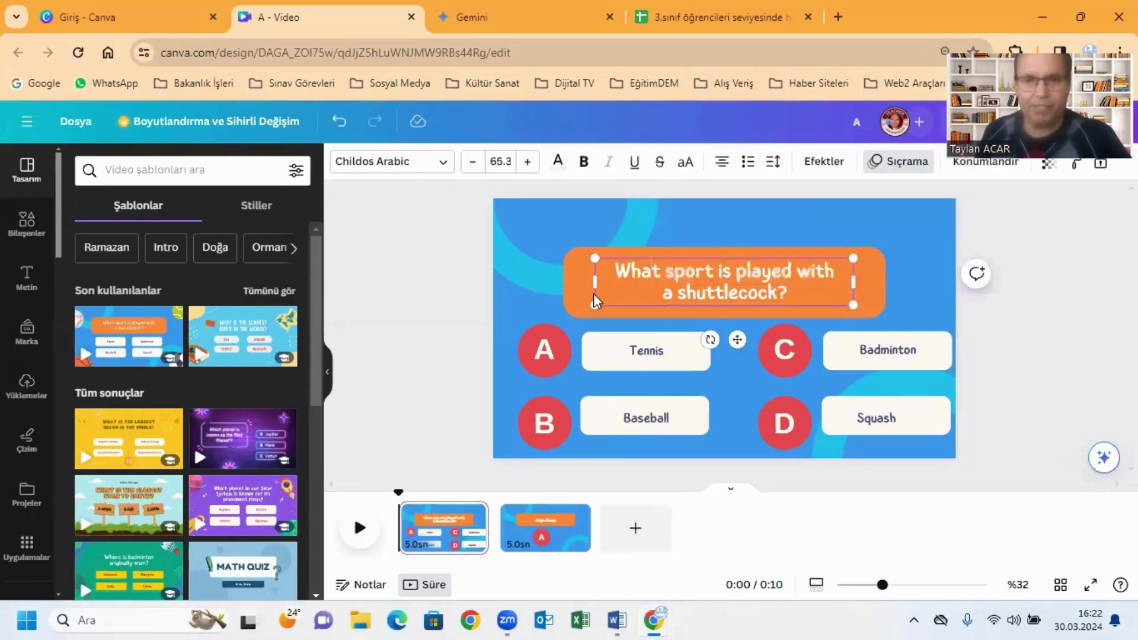
left_click_drag(617, 270, 796, 271)
key("ctrl+a")
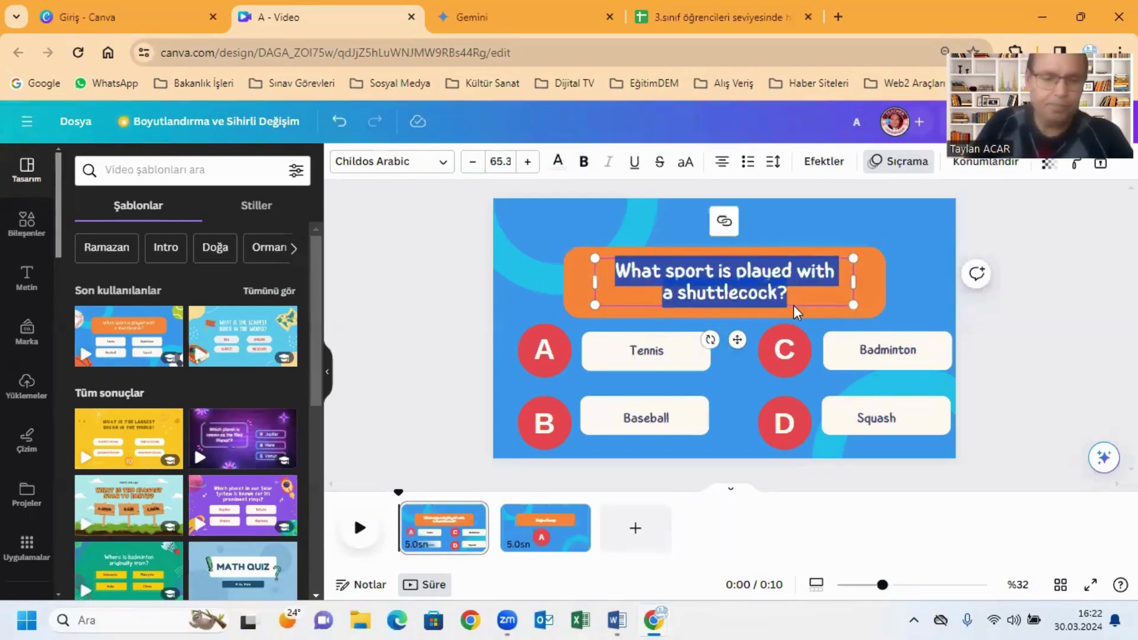
type("Aşağıdakilerden hangisi canlı değildir?")
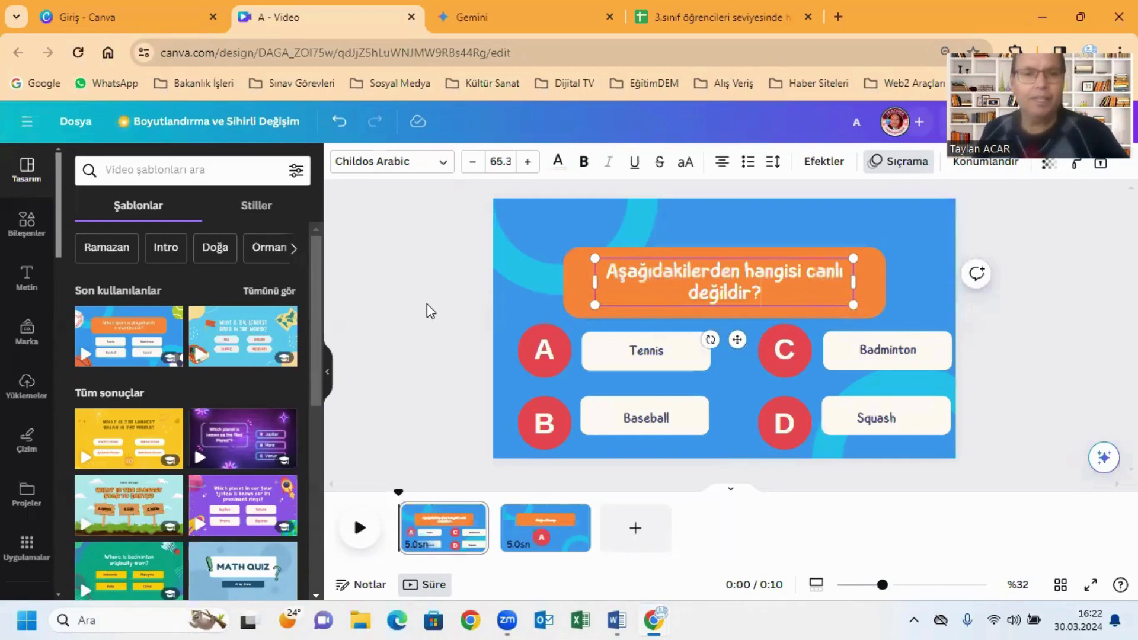
left_click(416, 280)
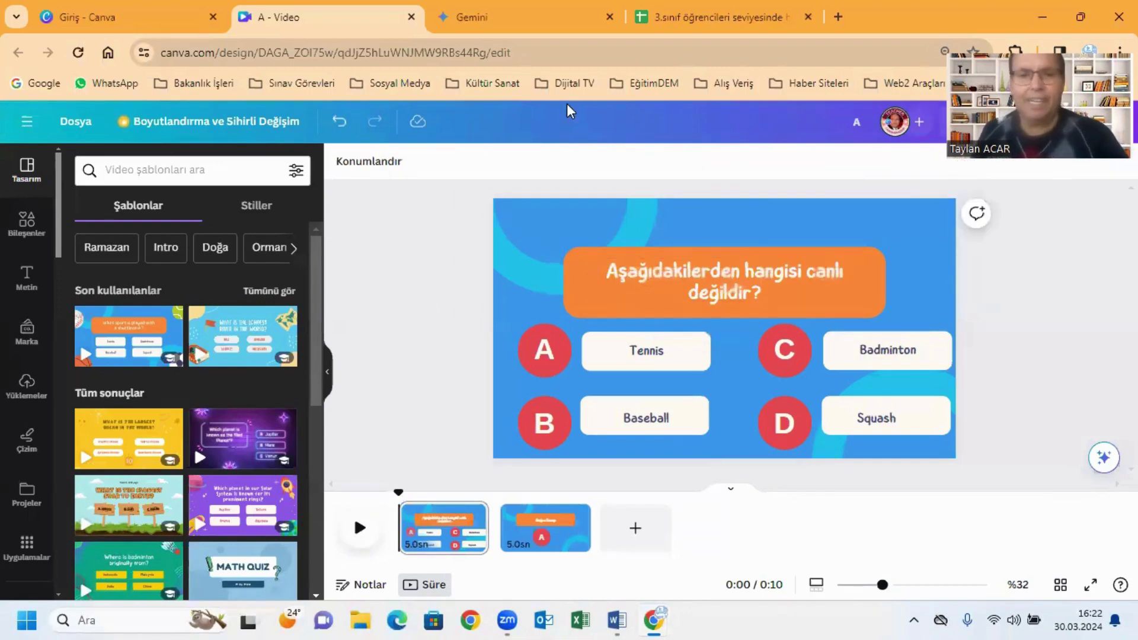
Copy "Ayı" from cell B2 of the question spreadsheet and replace option A's text on the Canva quiz page with it
left_click(769, 7)
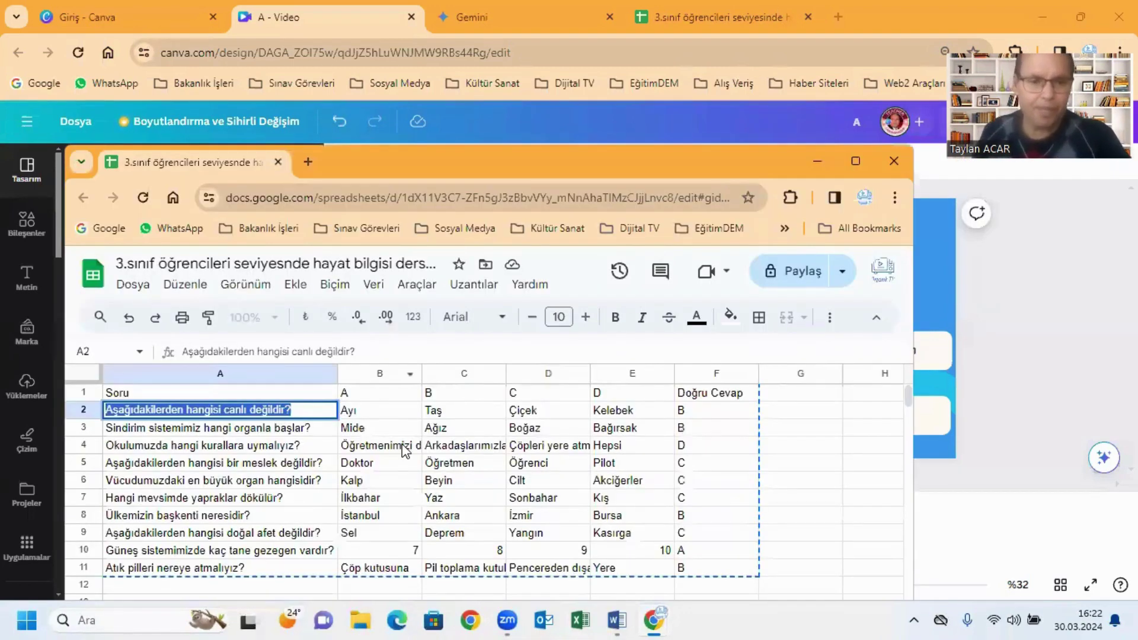
left_click(353, 411)
double_click(351, 410)
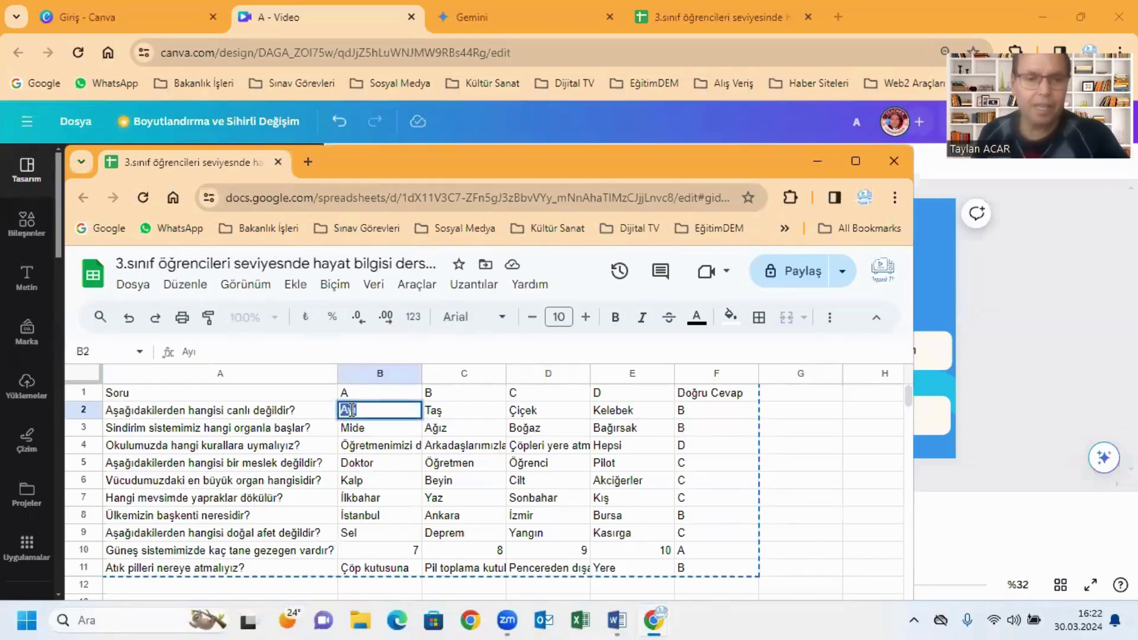
right_click(351, 412)
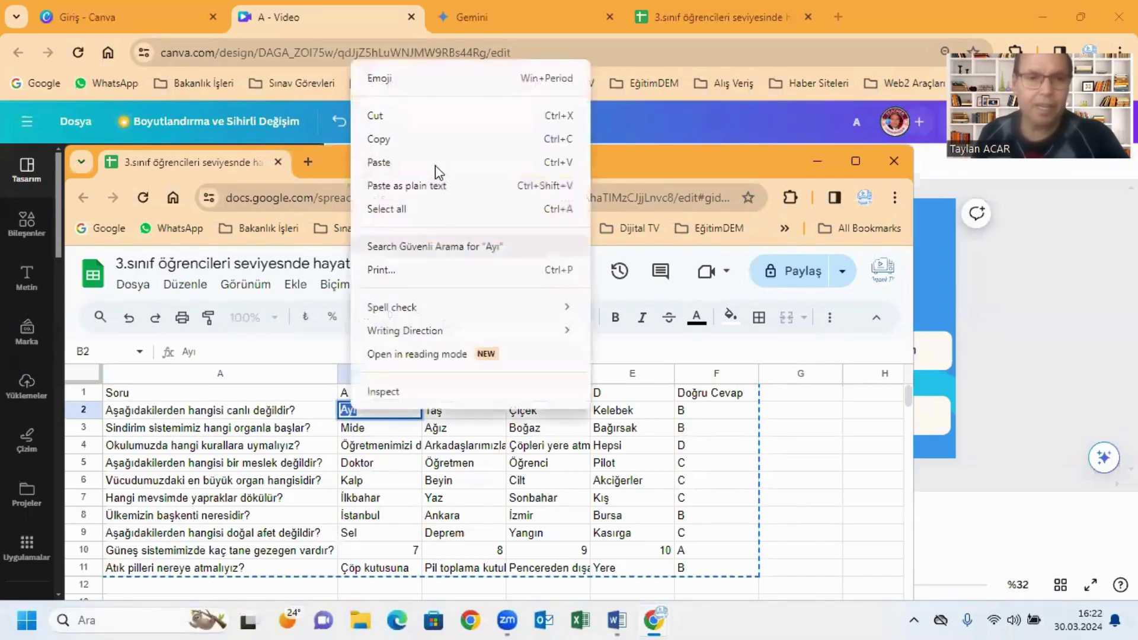
left_click(379, 139)
left_click(379, 137)
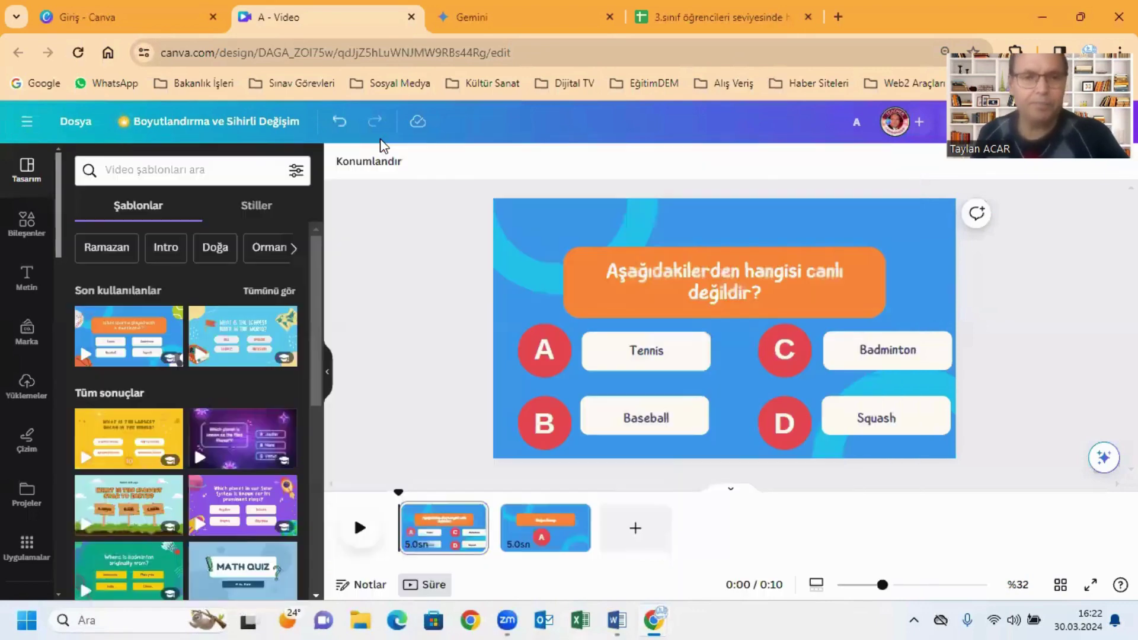
double_click(637, 351)
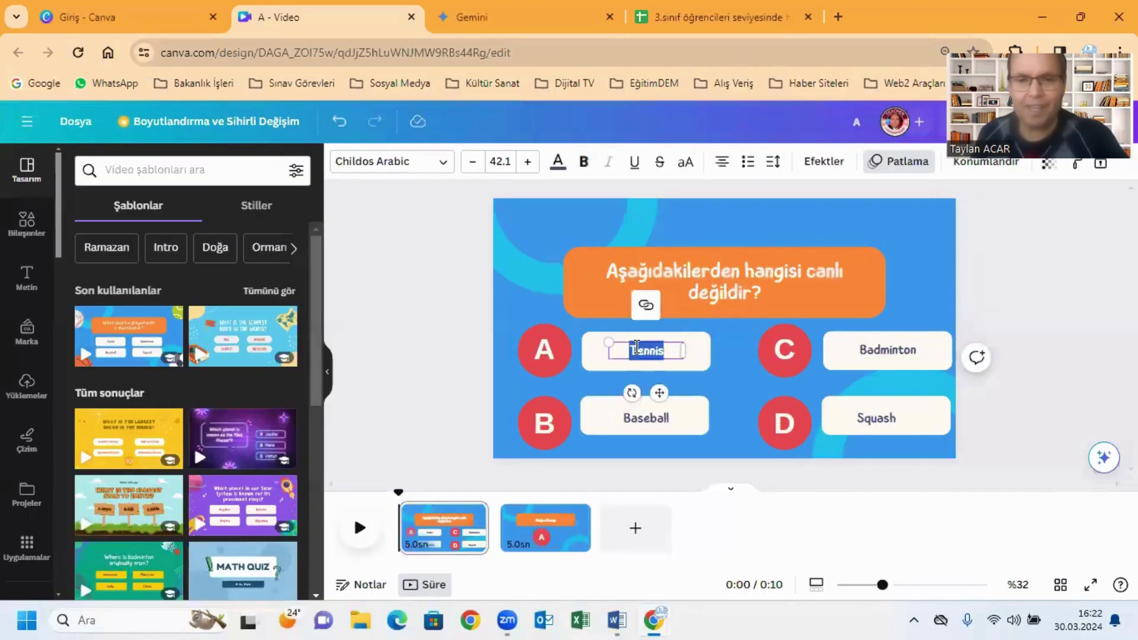
key("ctrl+v")
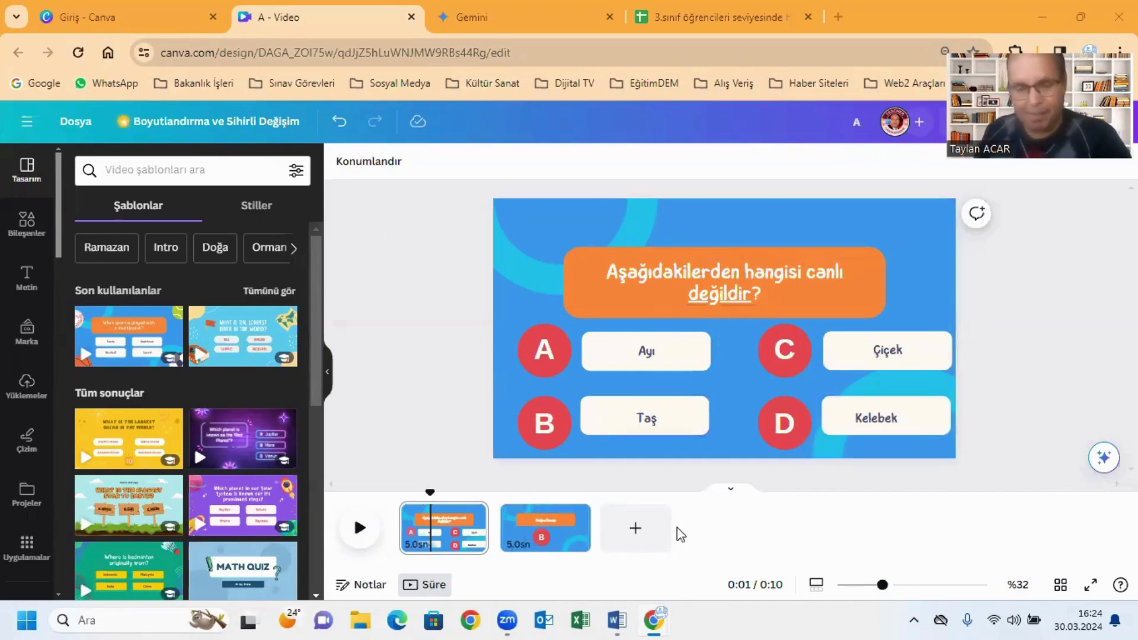
Apply the "Sağa" element animation to all elements on the first page, the question page
left_click(538, 530)
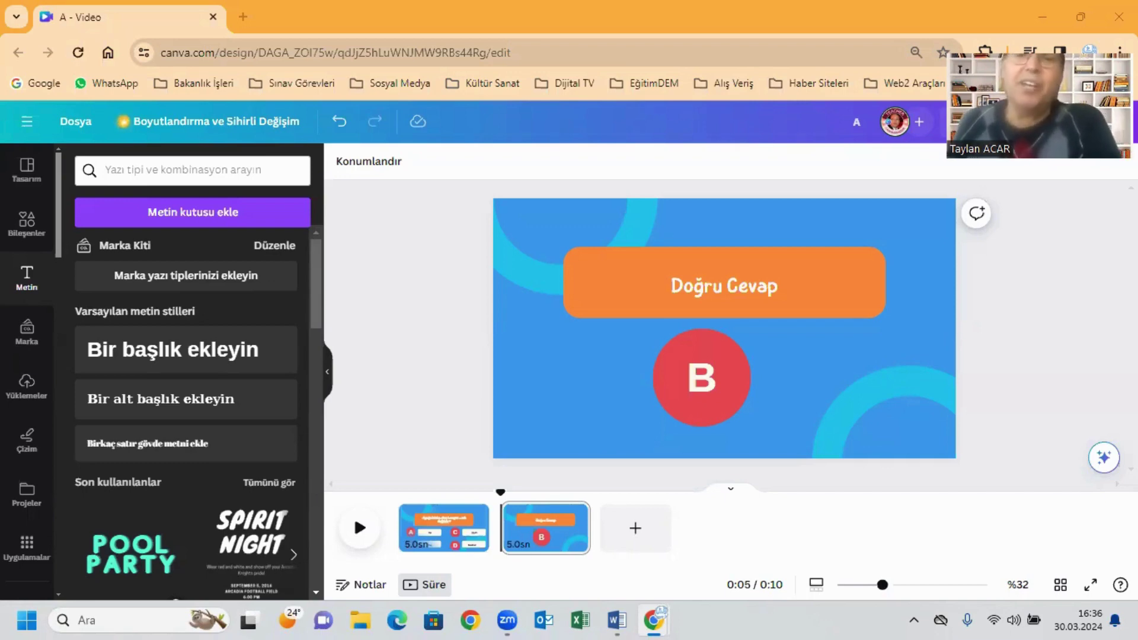
left_click(455, 526)
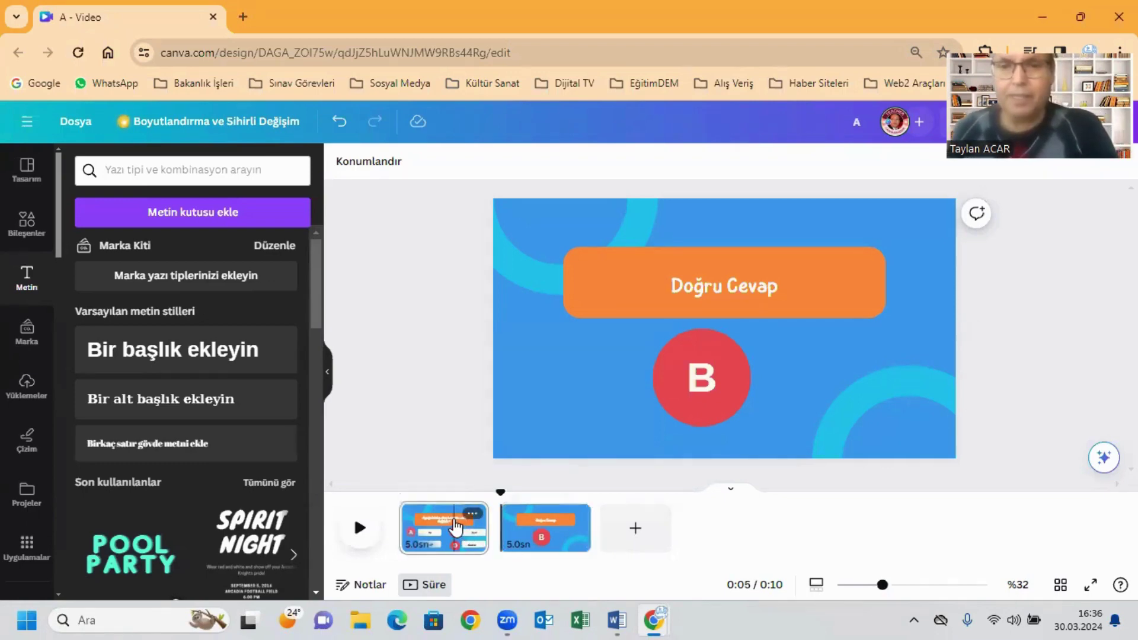
left_click_drag(468, 184, 954, 476)
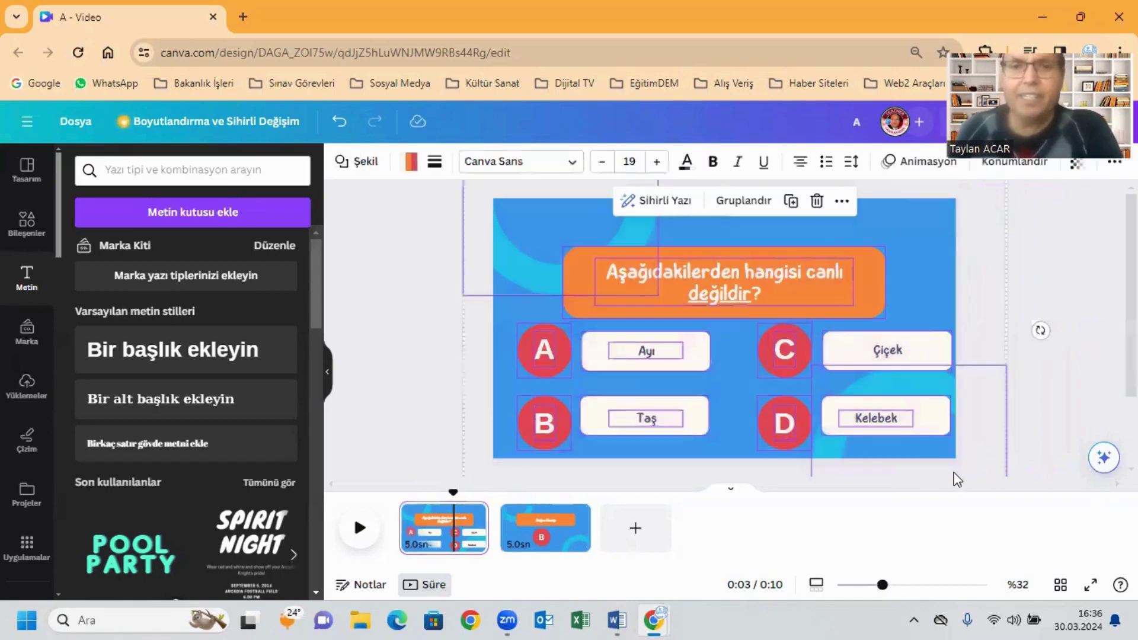
left_click(921, 163)
left_click(184, 353)
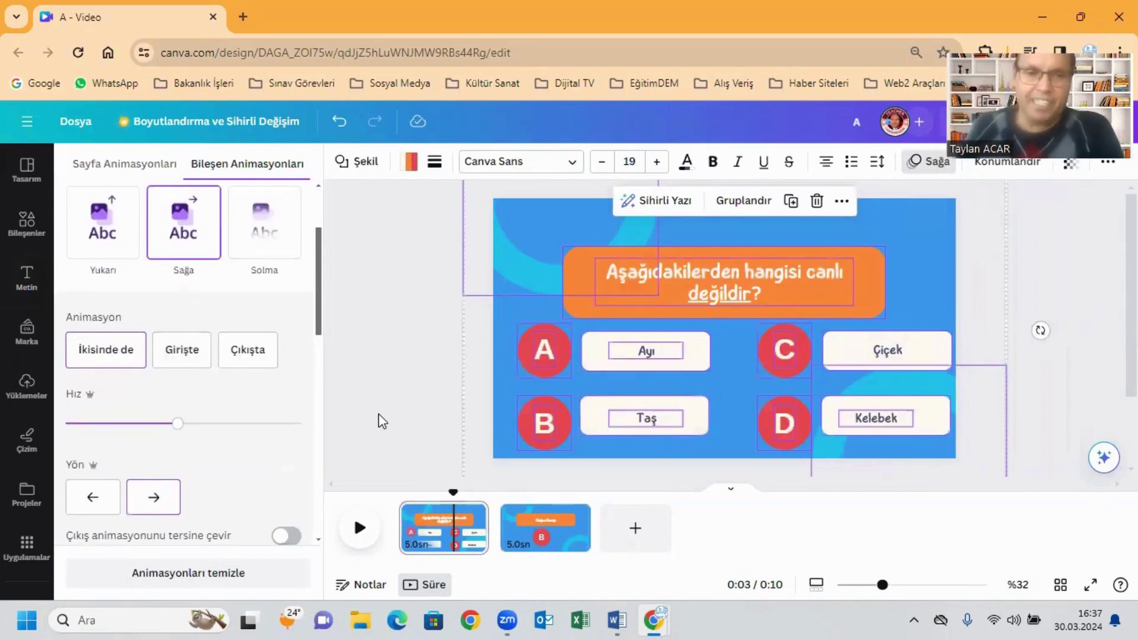
Apply the "Sağa" element animation to all elements on the "Doğru Cevap" page
left_click(527, 522)
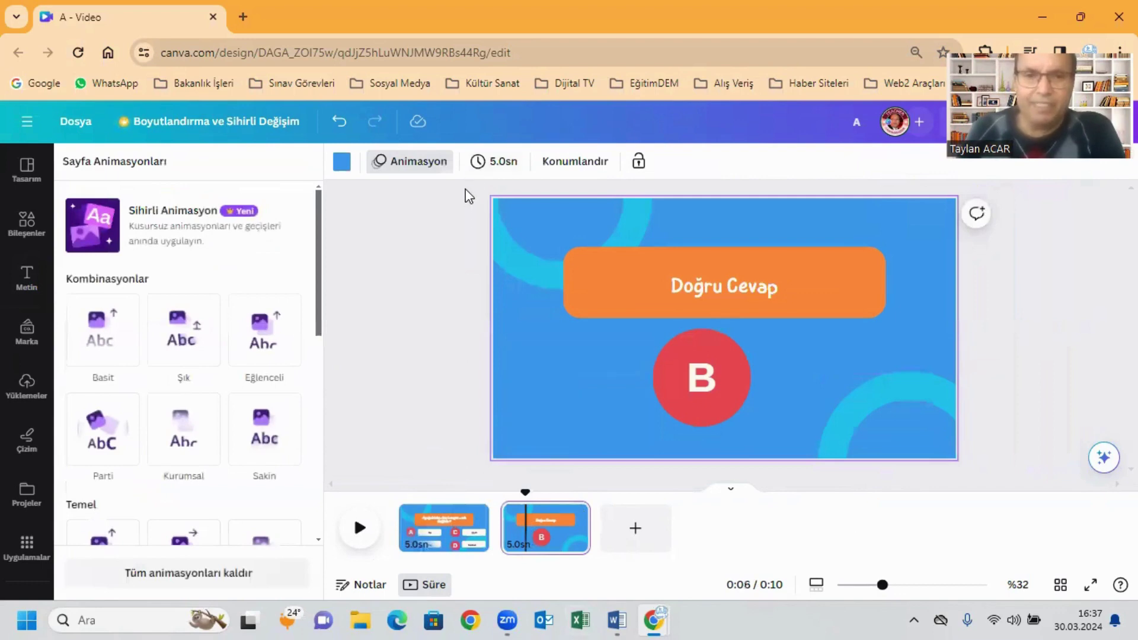
left_click_drag(466, 190, 1012, 489)
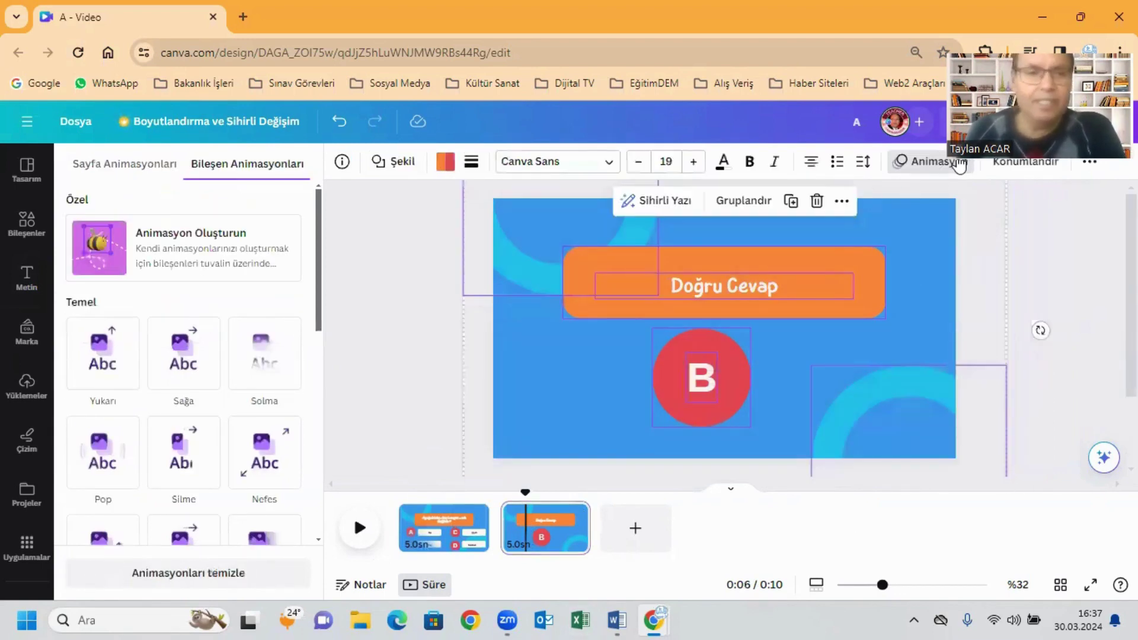
left_click(184, 362)
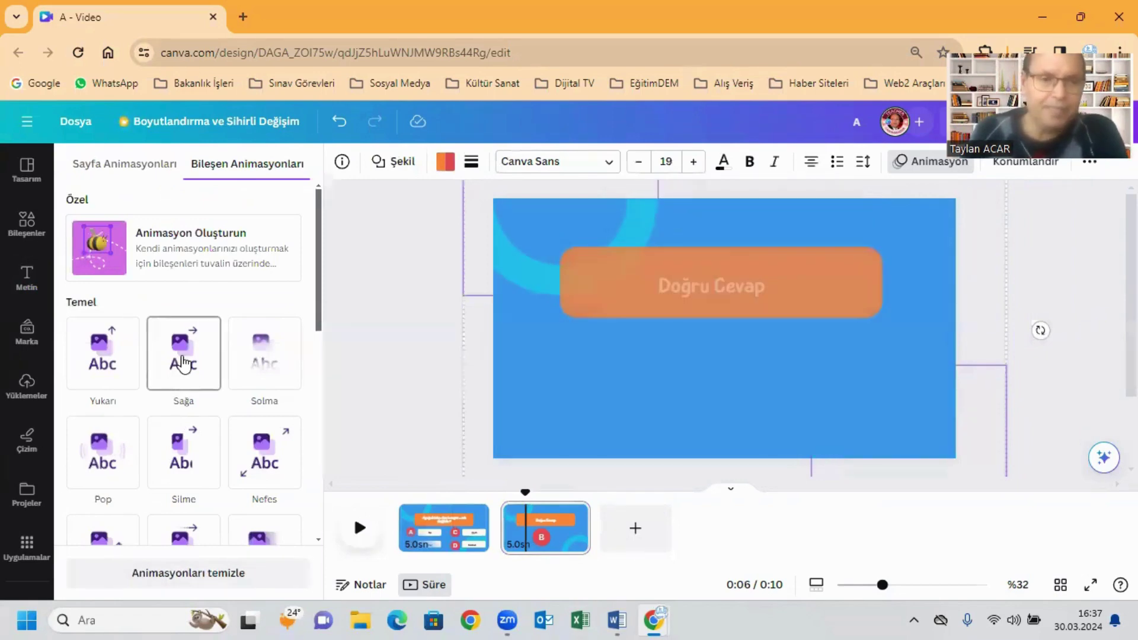
left_click(183, 362)
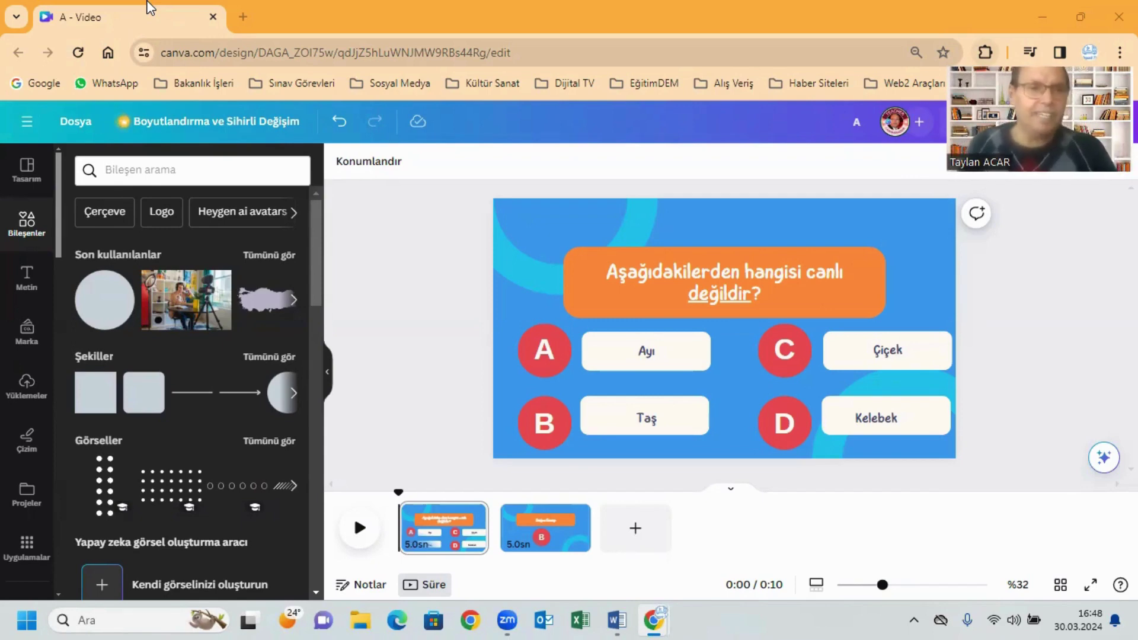
Search the apps for "toplu", open the bulk create app and choose to enter the data manually
left_click(26, 548)
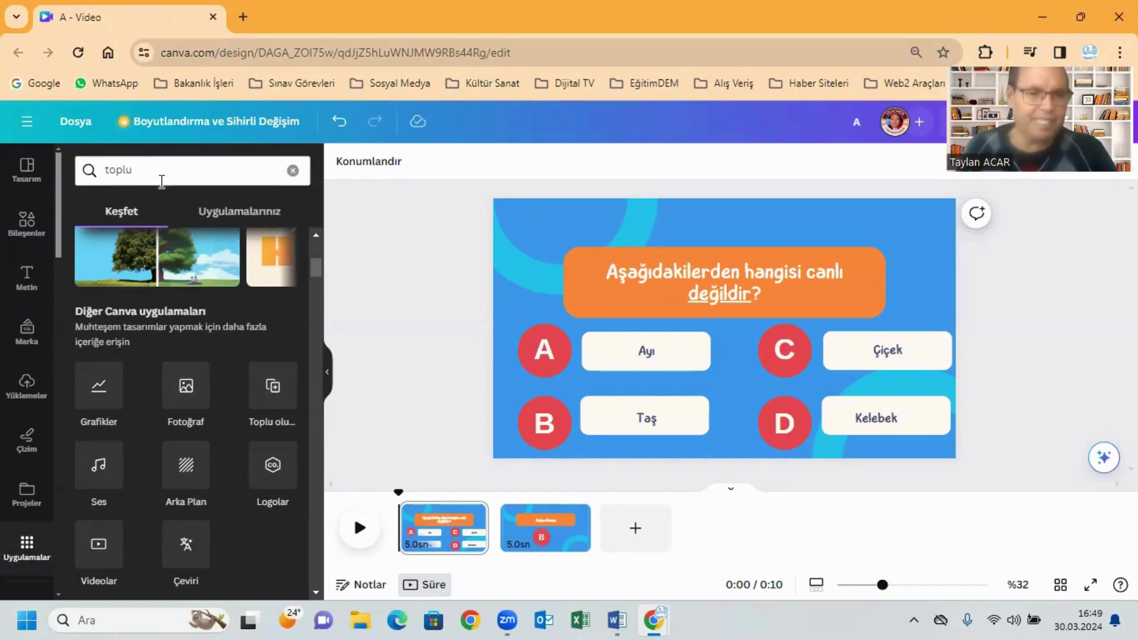
left_click(255, 388)
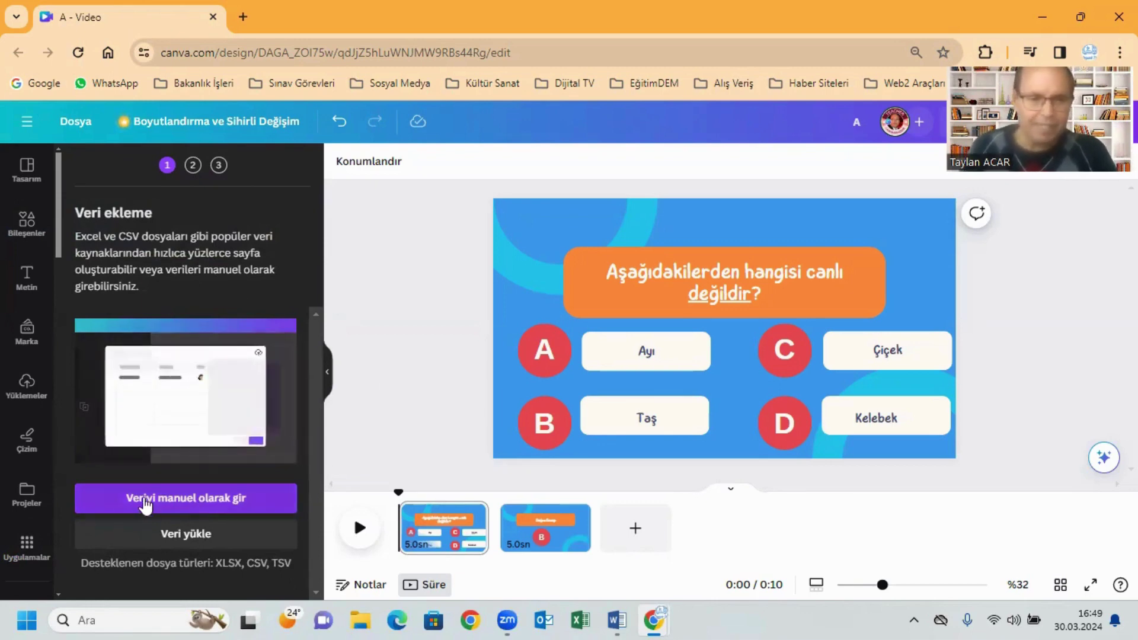
left_click(239, 504)
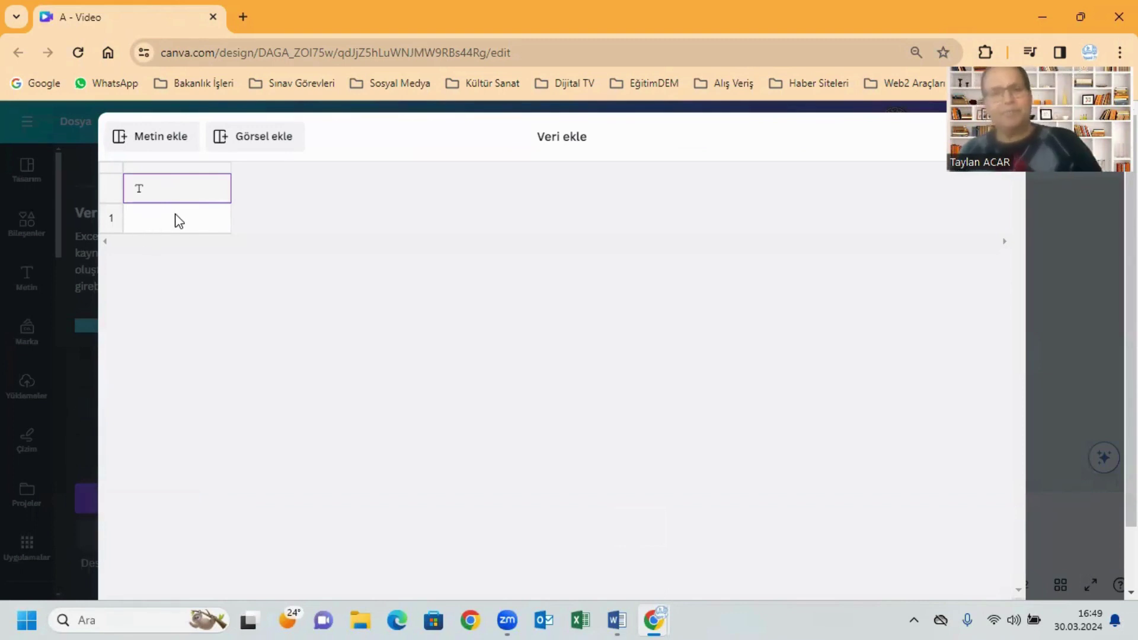
scroll(312, 346, "down", 1)
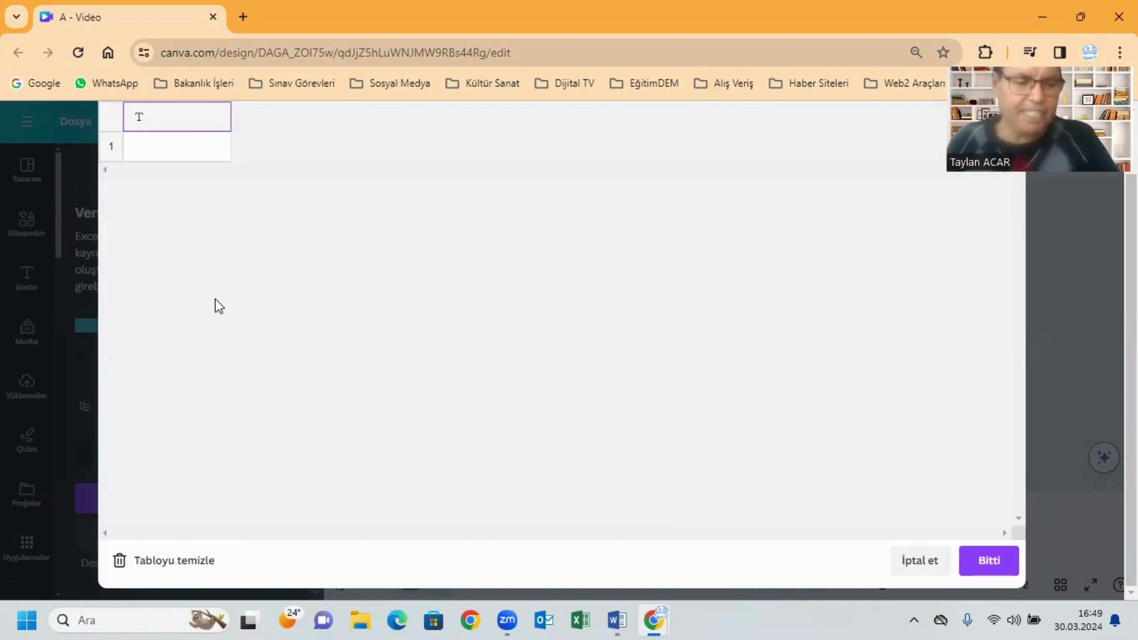
Switch to the Google Sheets question table and copy the range A1:F11, including the header row
key("alt+Tab")
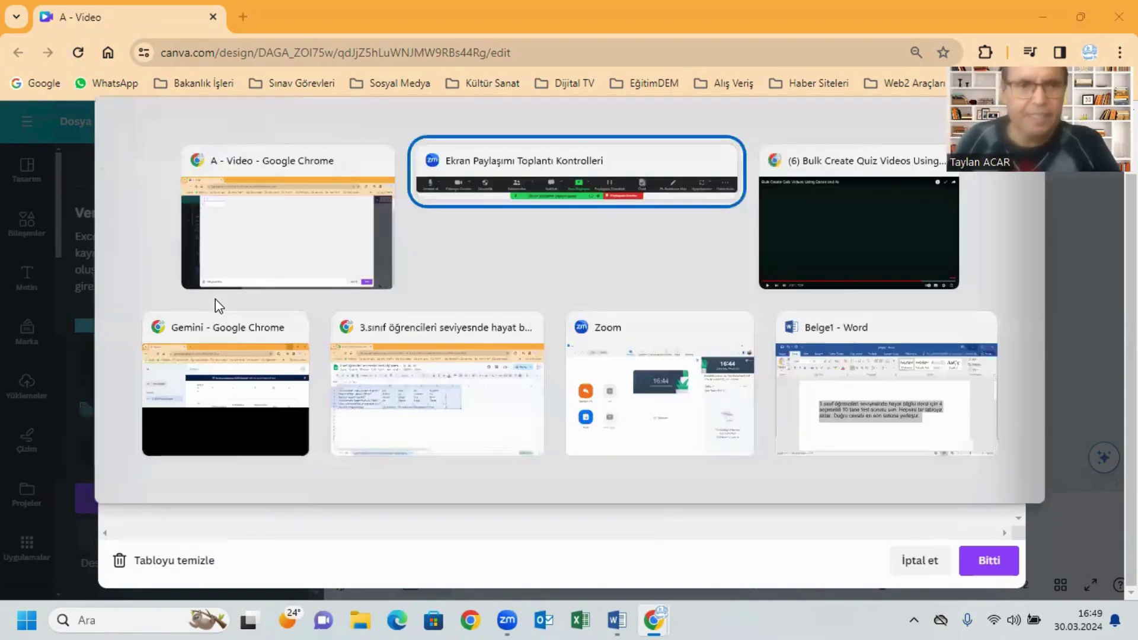
key("alt+Tab")
key("alt+Tab")
key("alt+Tab")
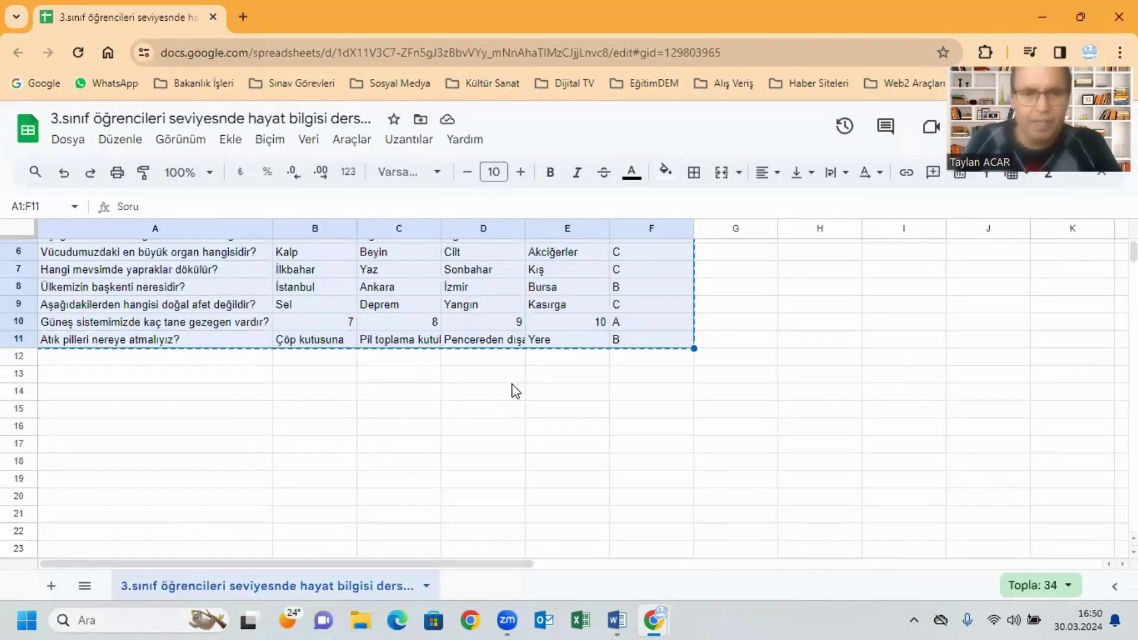
left_click(868, 336)
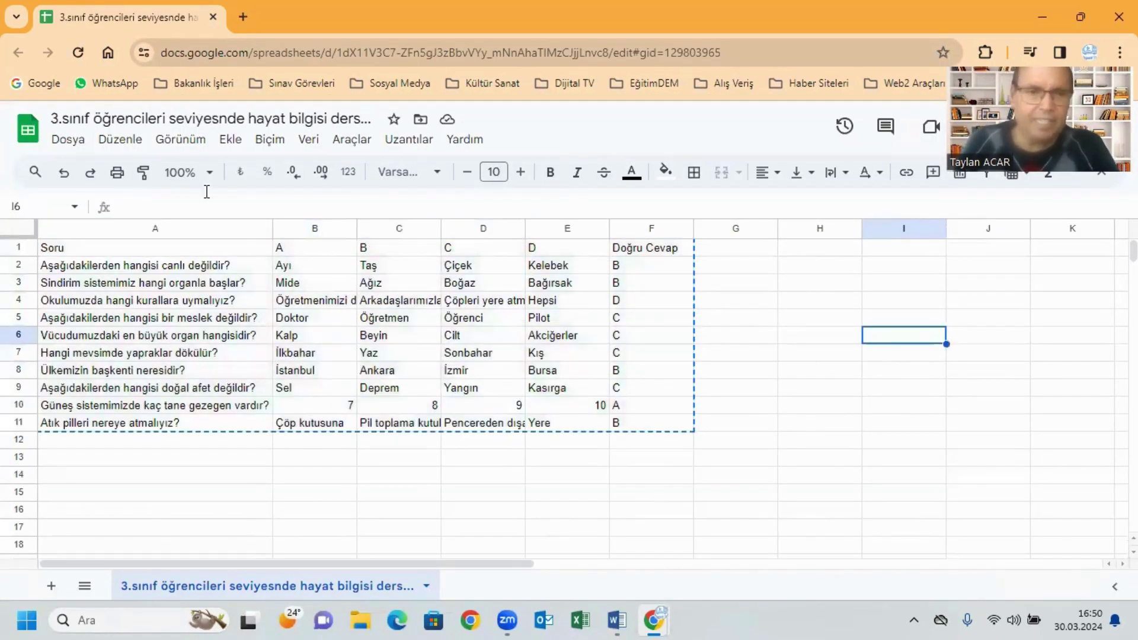
left_click(73, 248)
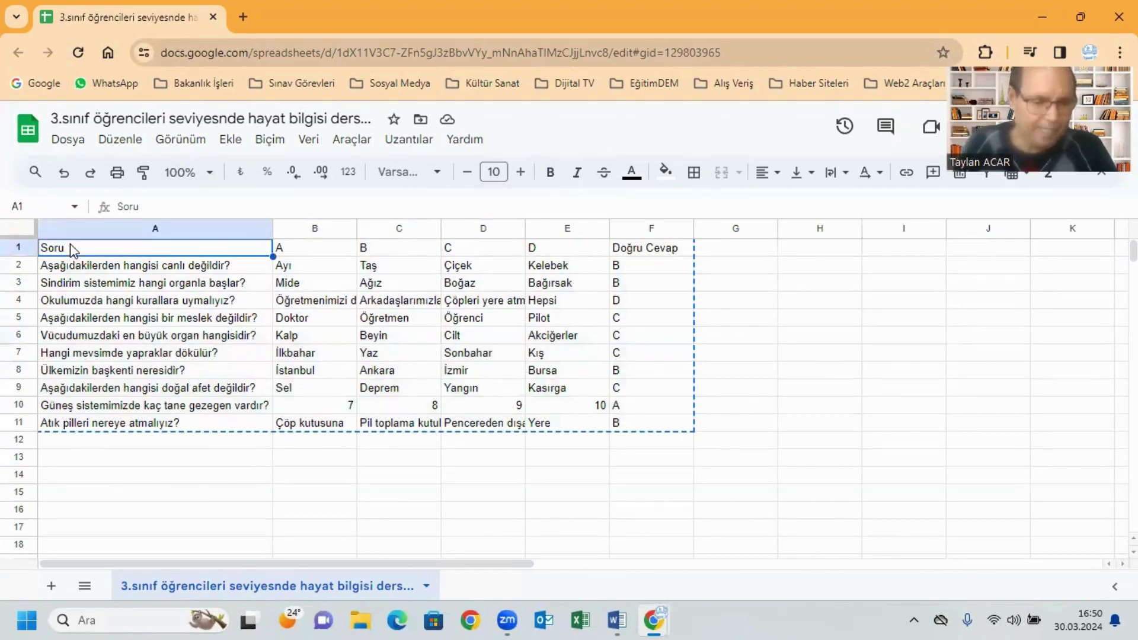
left_click(655, 427, "shift")
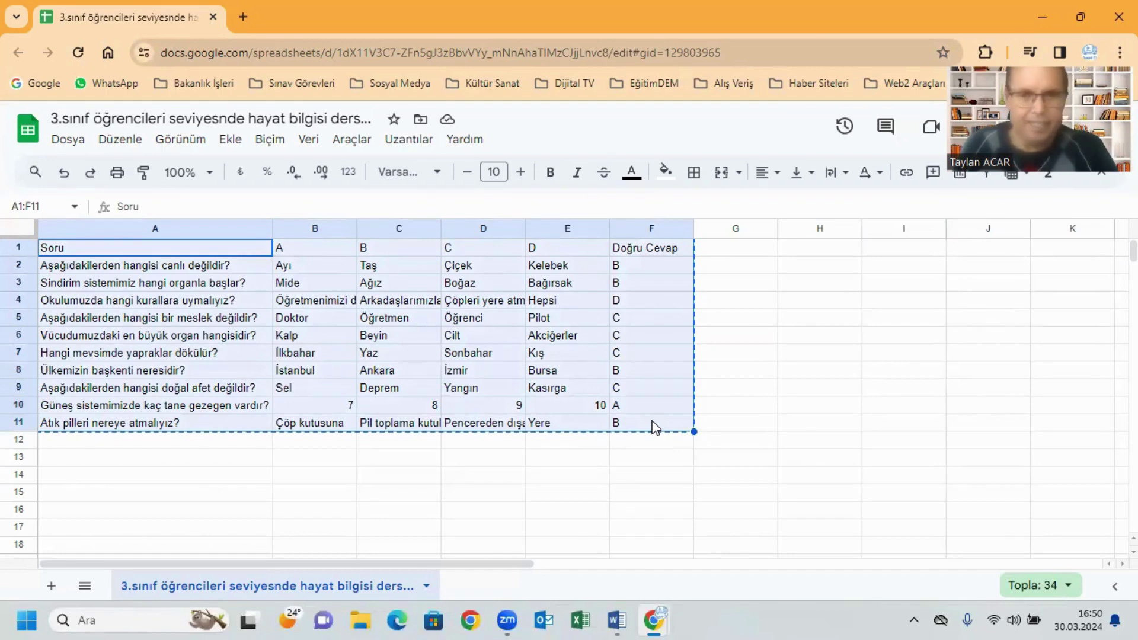
right_click(655, 427)
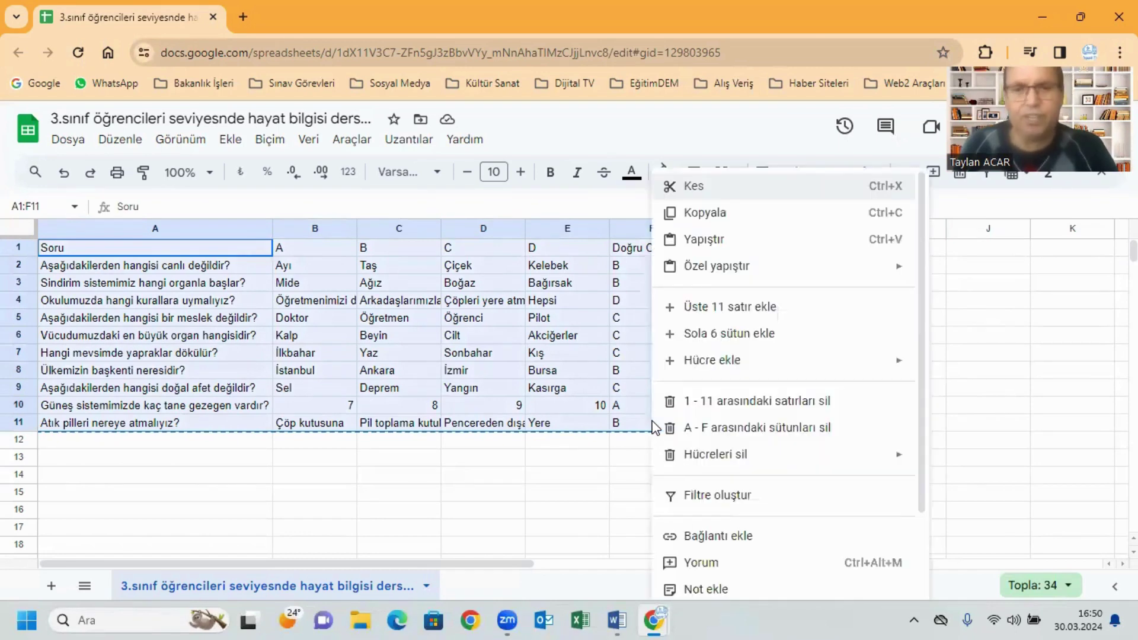
left_click(732, 212)
Switch back to Canva, paste the question table starting at the first header cell, and finish adding the data
key("alt+Tab")
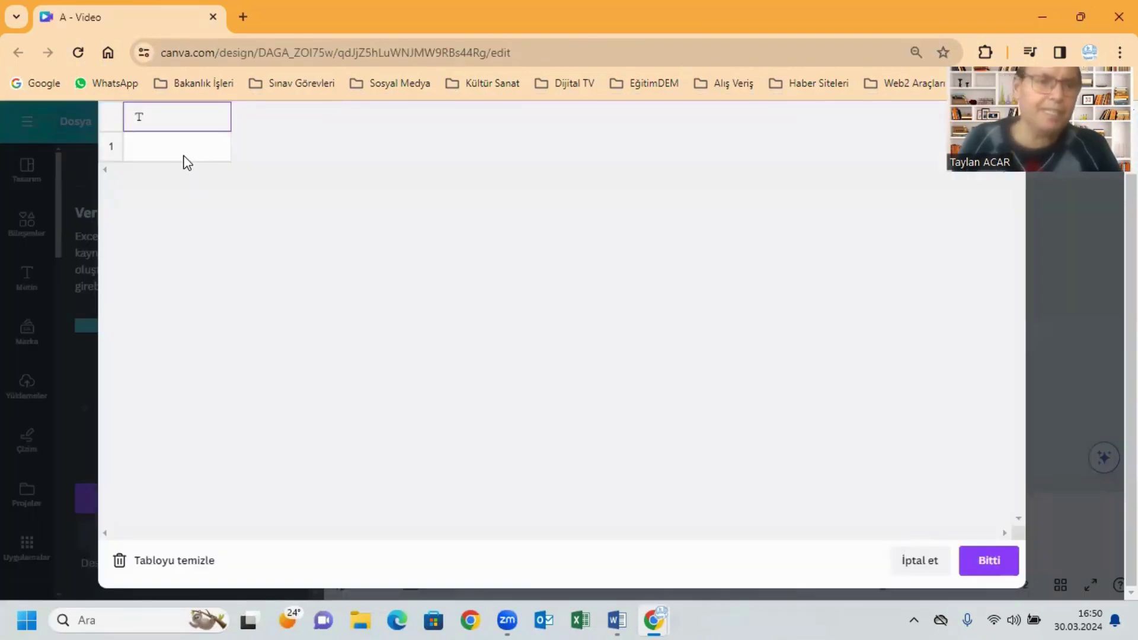
left_click(185, 157)
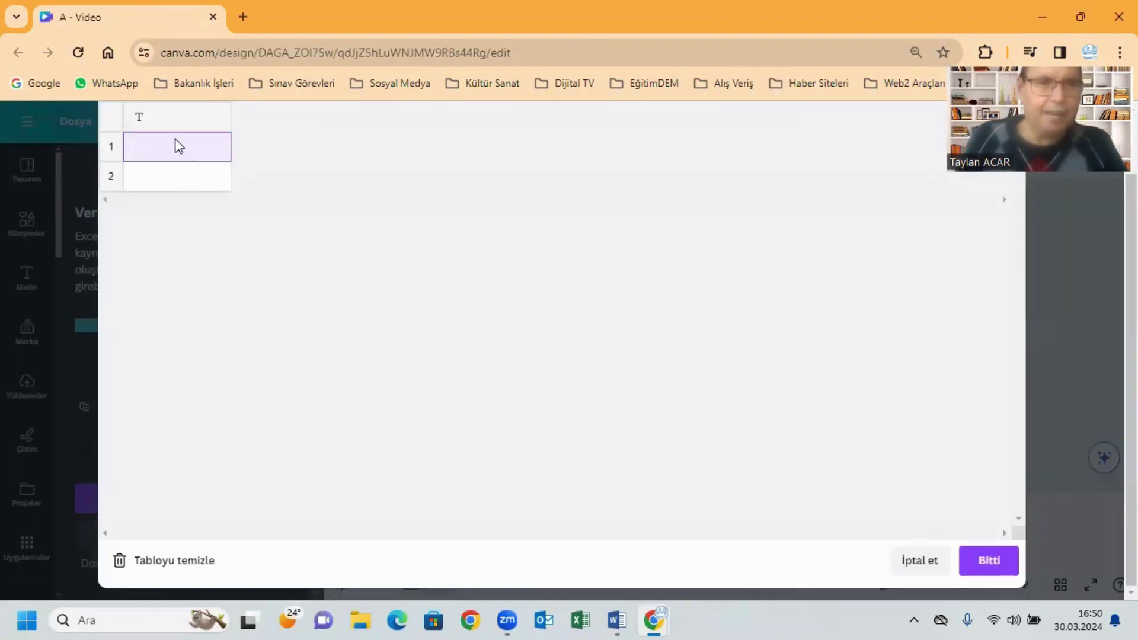
left_click(170, 116)
key("ctrl+v")
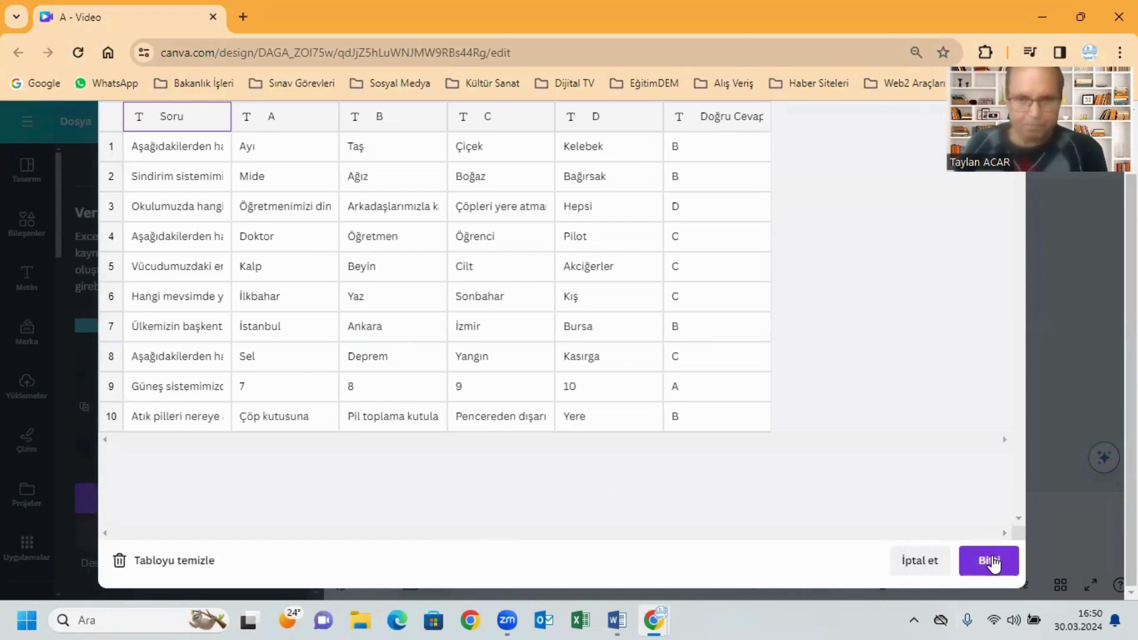
left_click(990, 561)
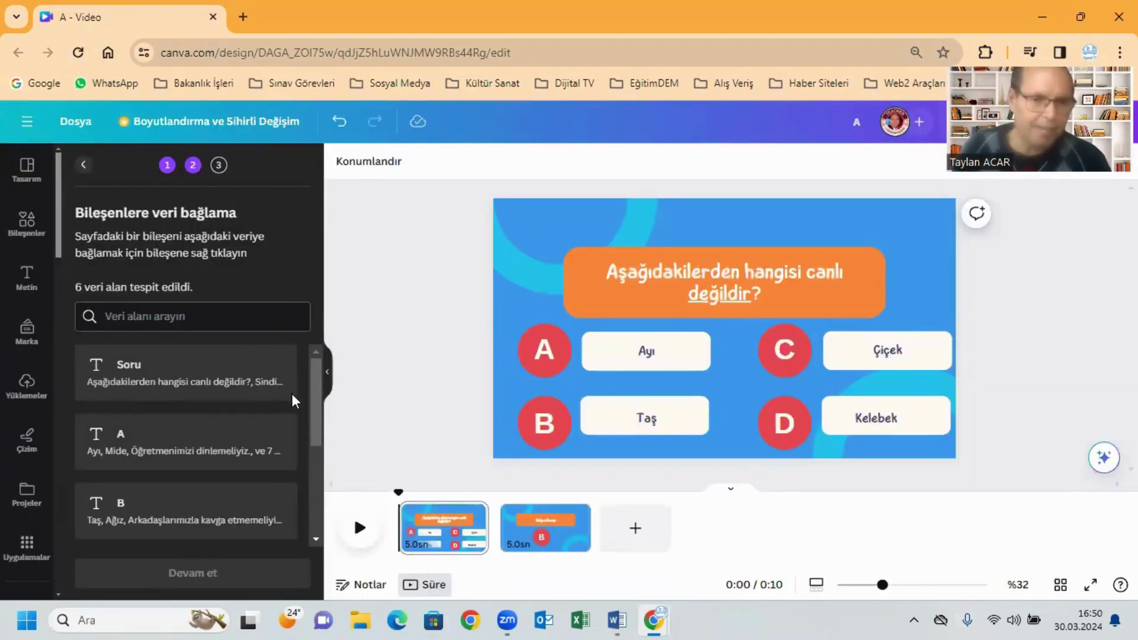
Connect the question text on the first page to the "Soru" data field
left_click_drag(318, 360, 301, 488)
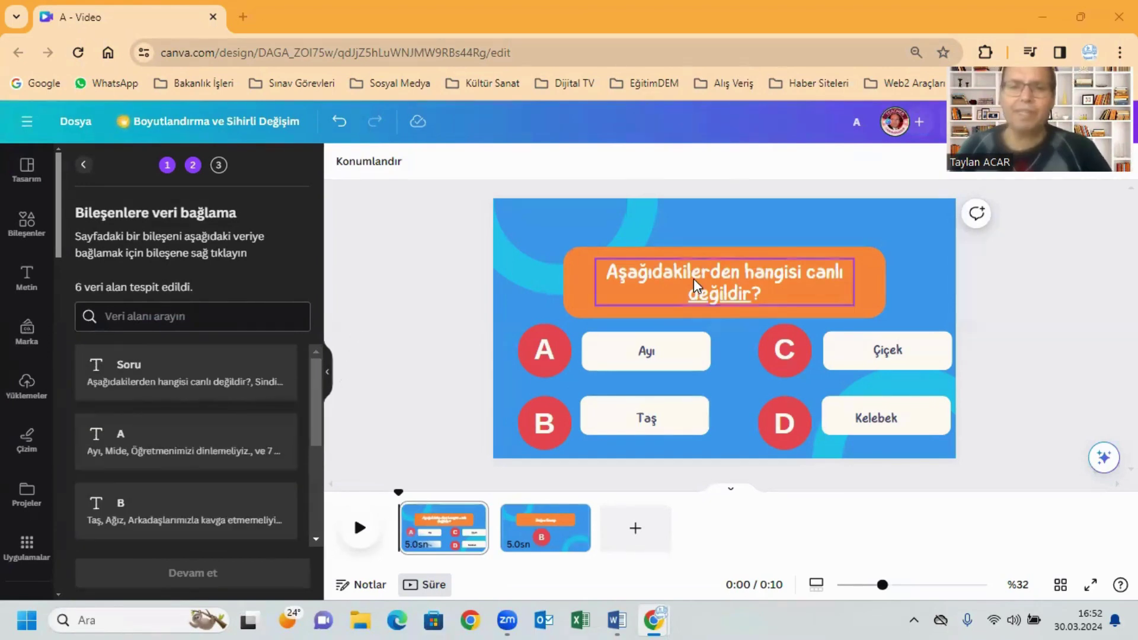
left_click(694, 275)
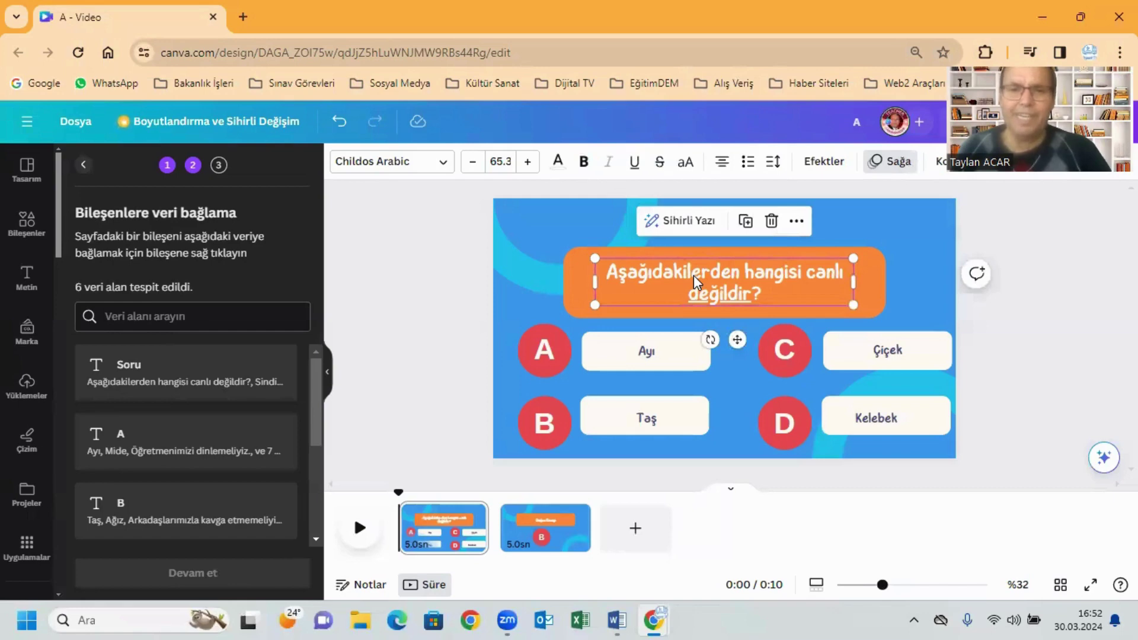
right_click(693, 275)
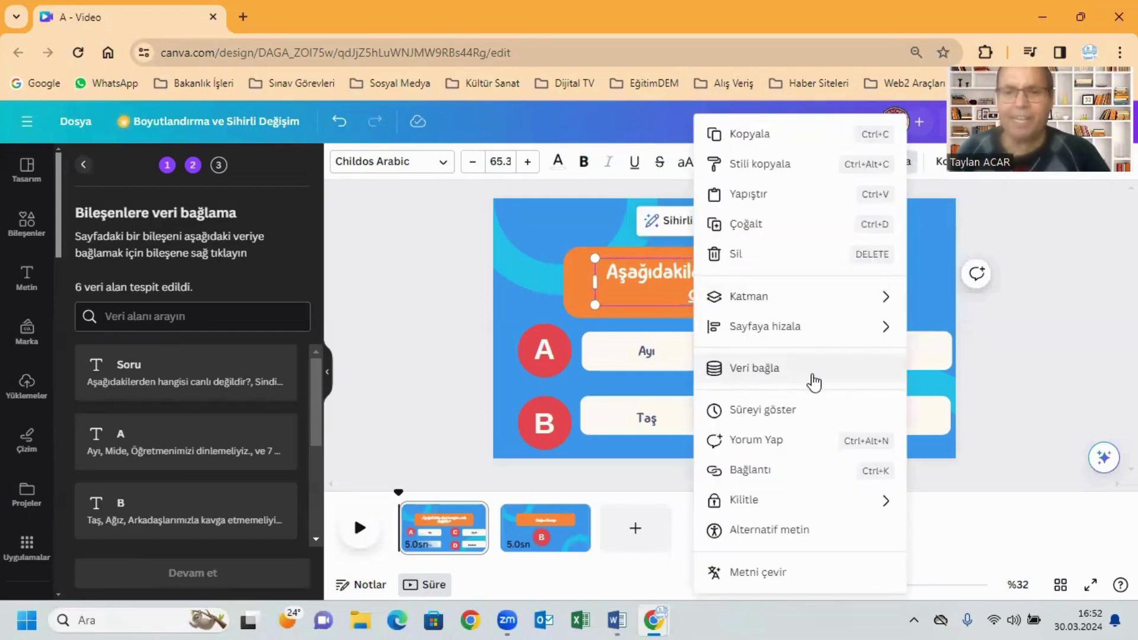
left_click(773, 370)
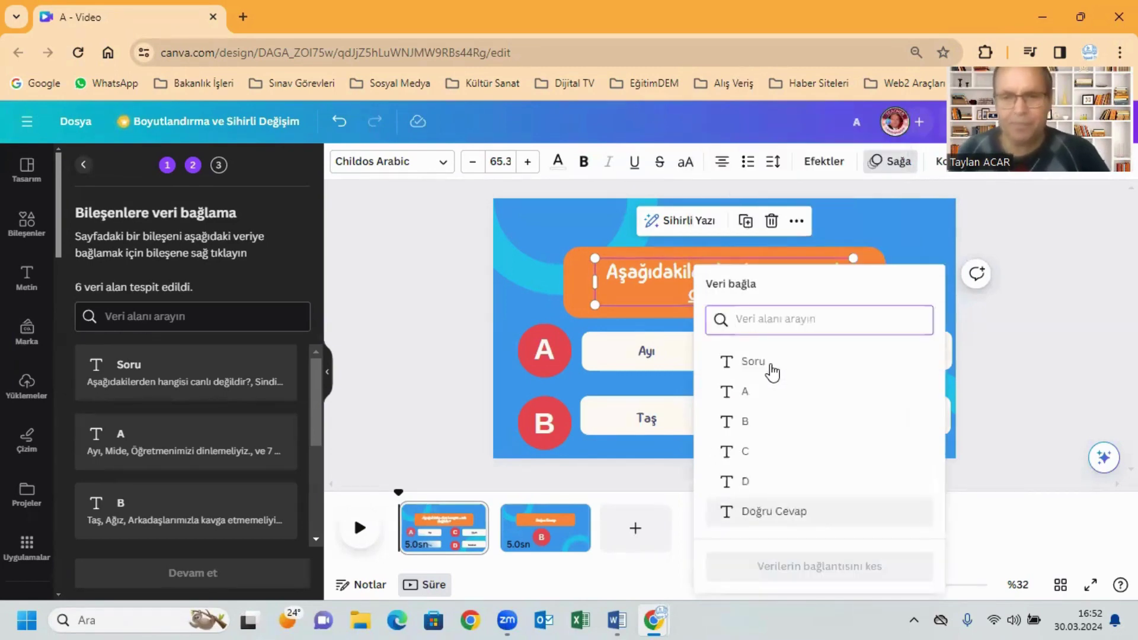
left_click(756, 359)
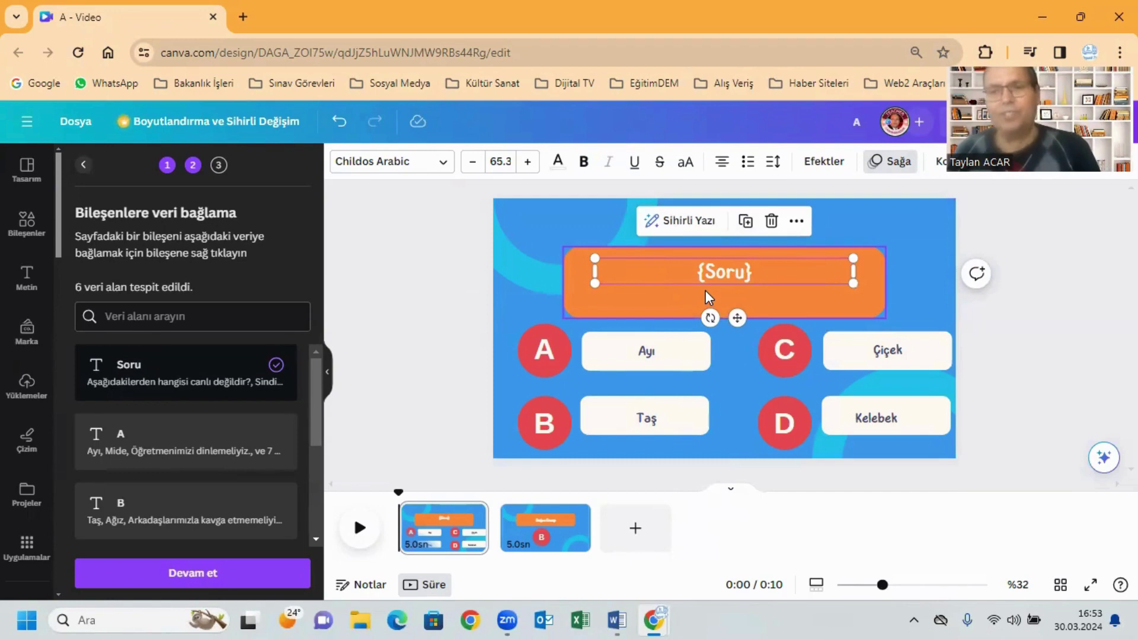
left_click(429, 256)
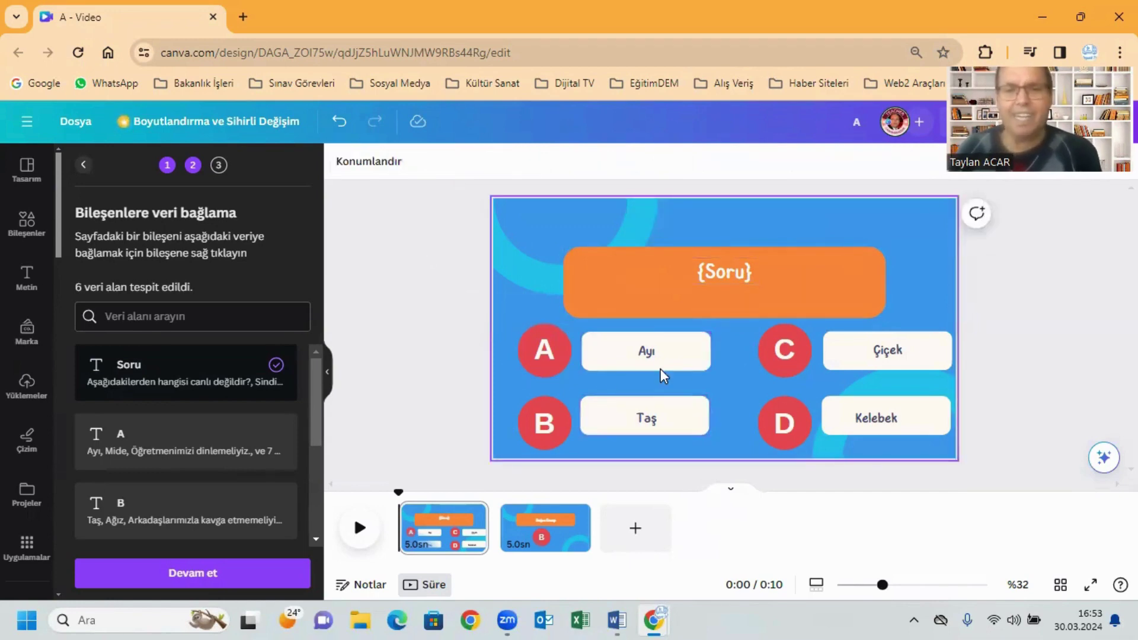
Connect option A's text "Ayı" to the "A" data field
left_click(645, 355)
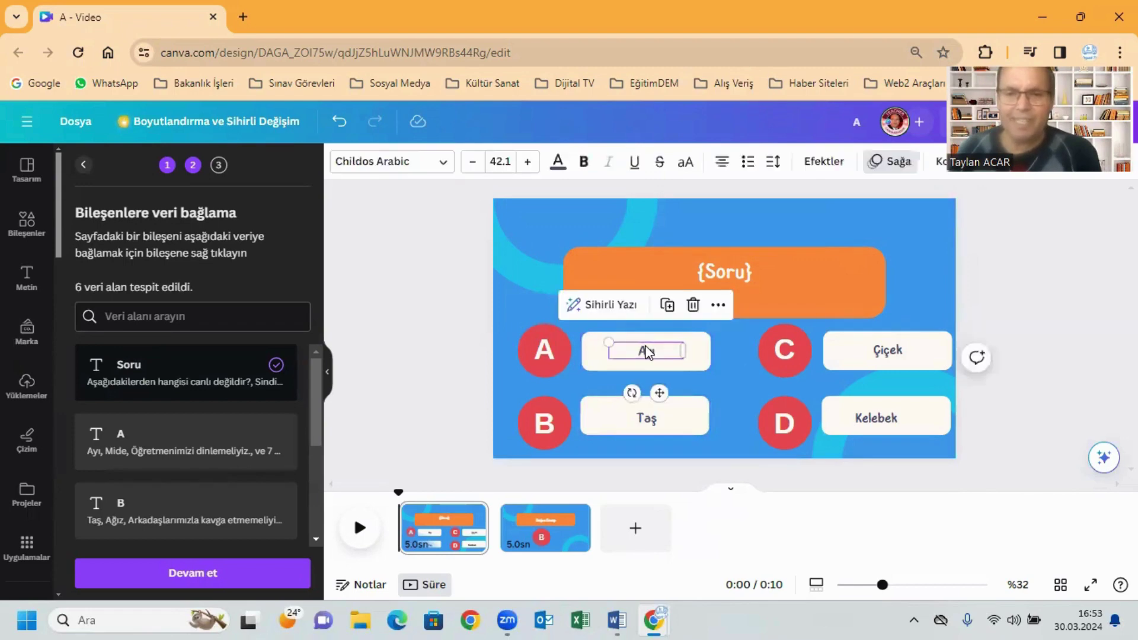
right_click(647, 354)
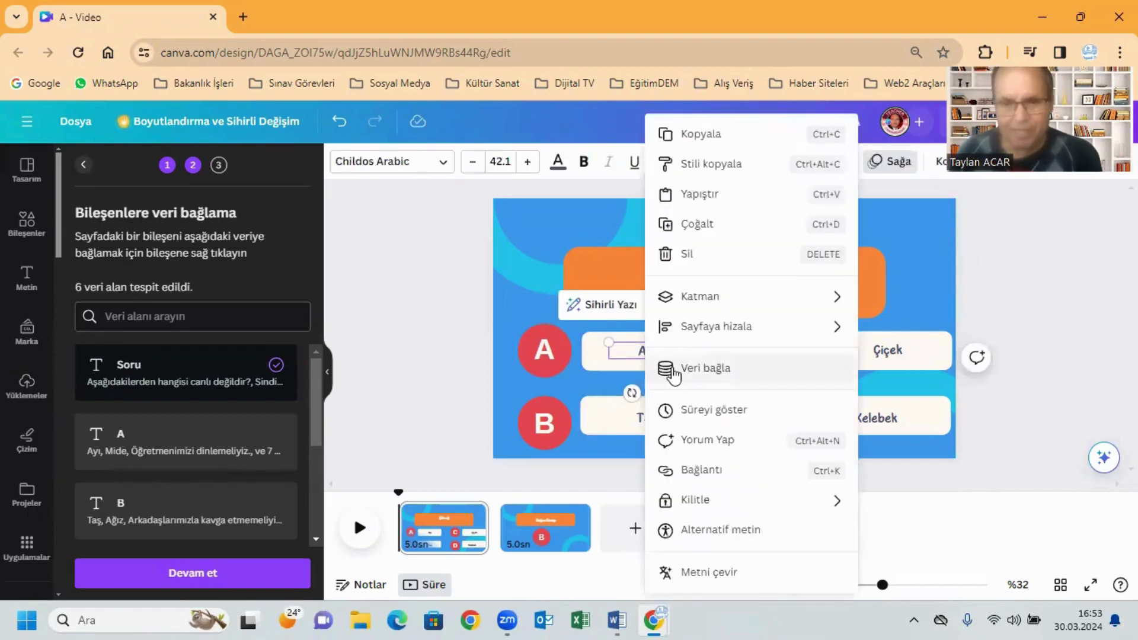
left_click(724, 378)
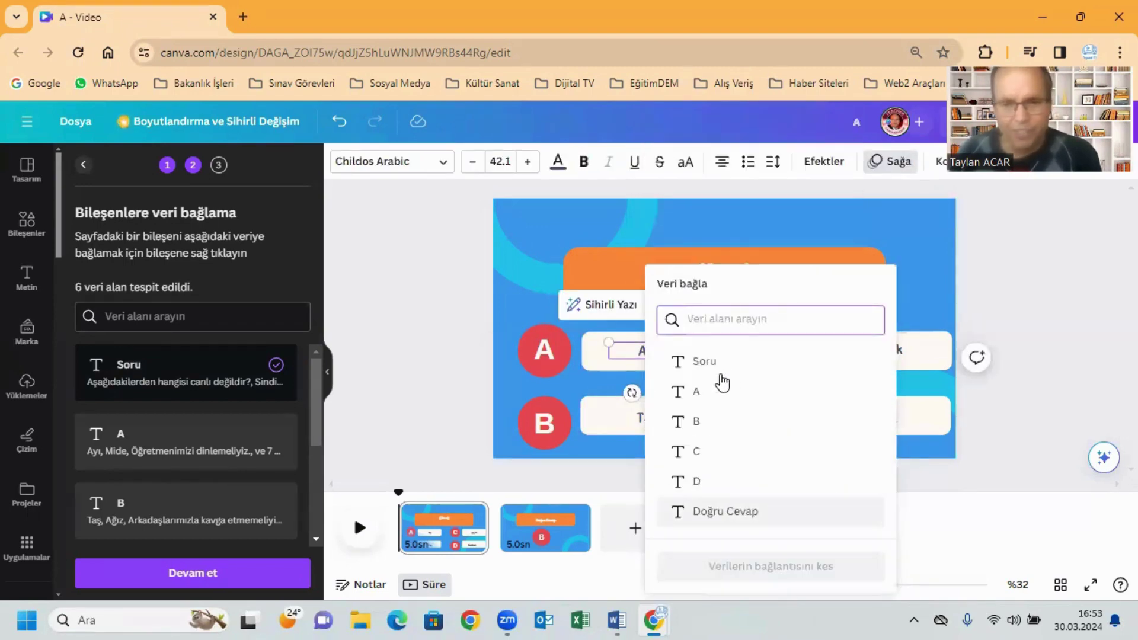
left_click(703, 392)
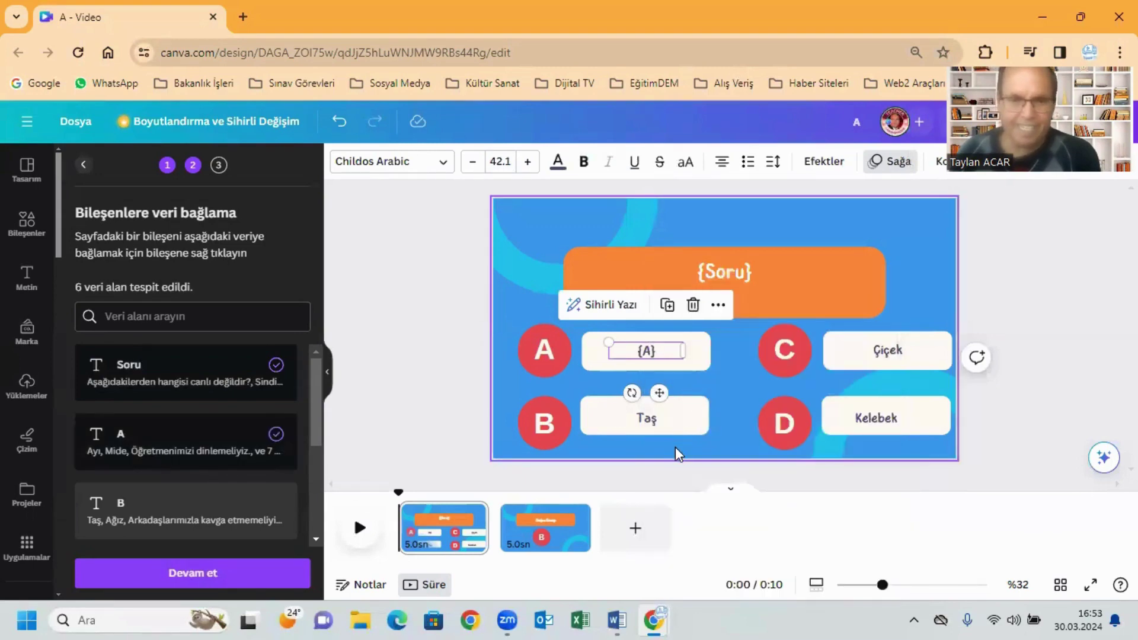
left_click(643, 419)
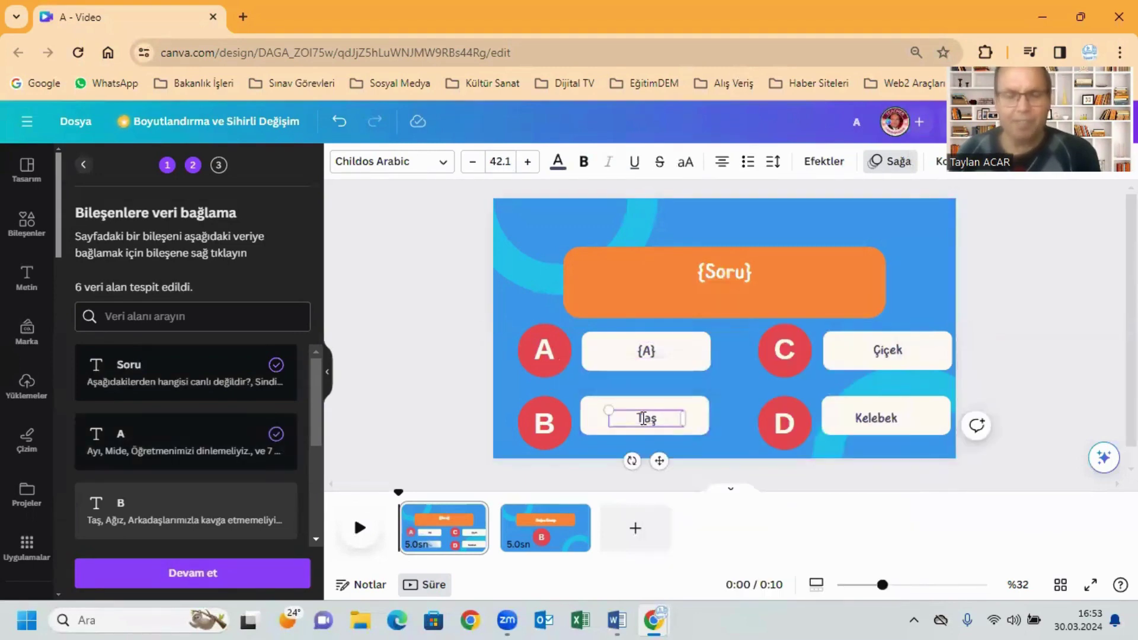
double_click(643, 419)
right_click(645, 419)
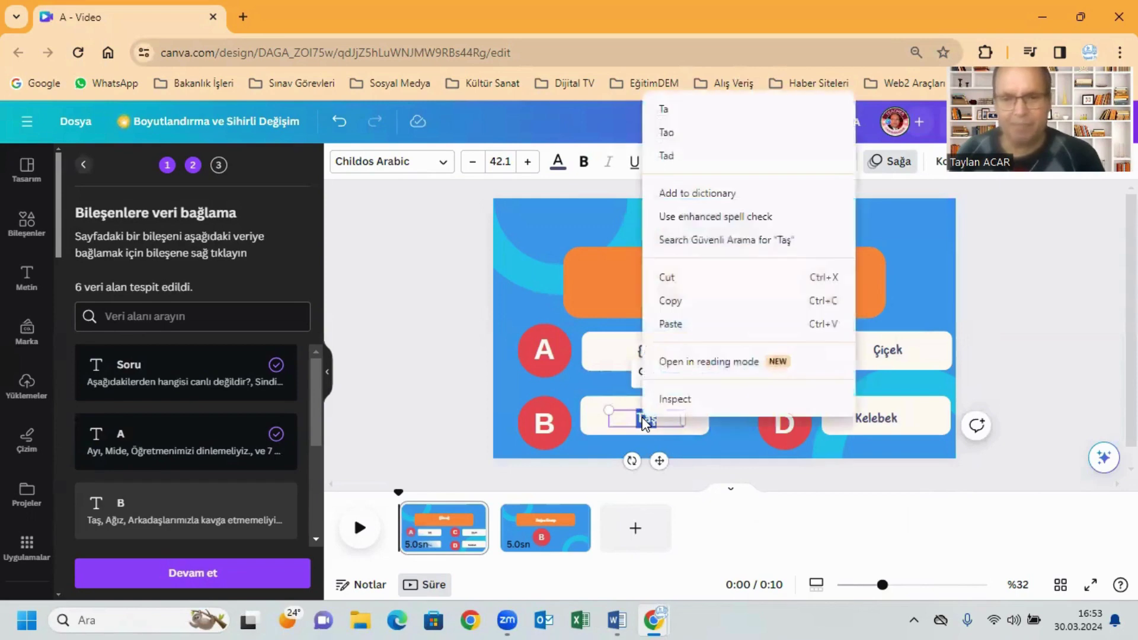
left_click(422, 287)
Connect option B's text "Taş" to the "B" data field
left_click(651, 425)
left_click(643, 419)
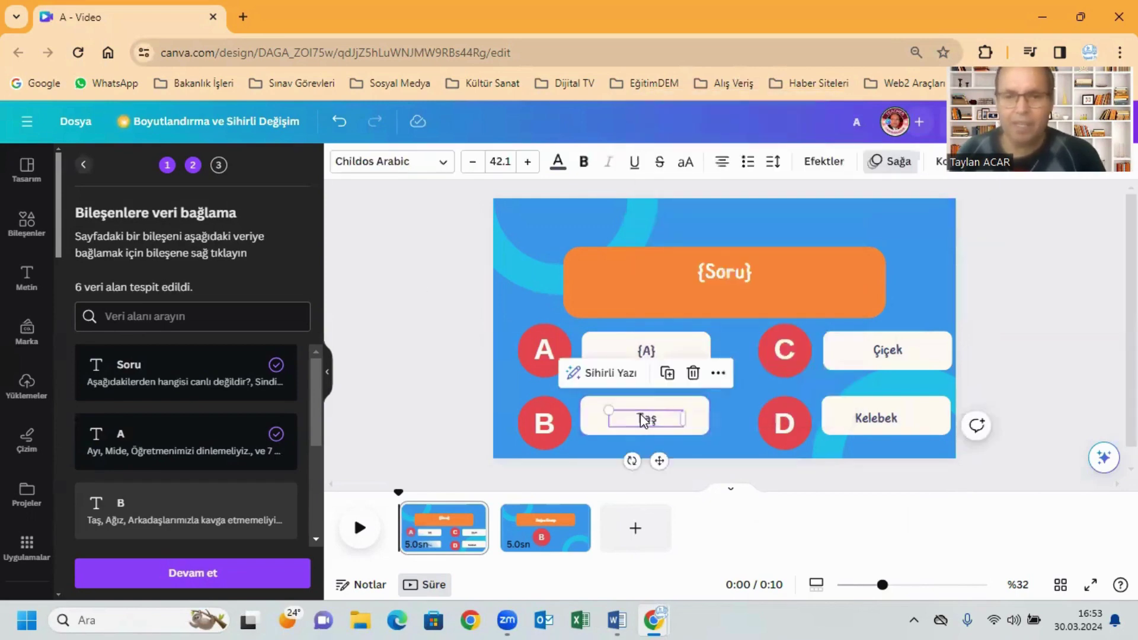
right_click(643, 419)
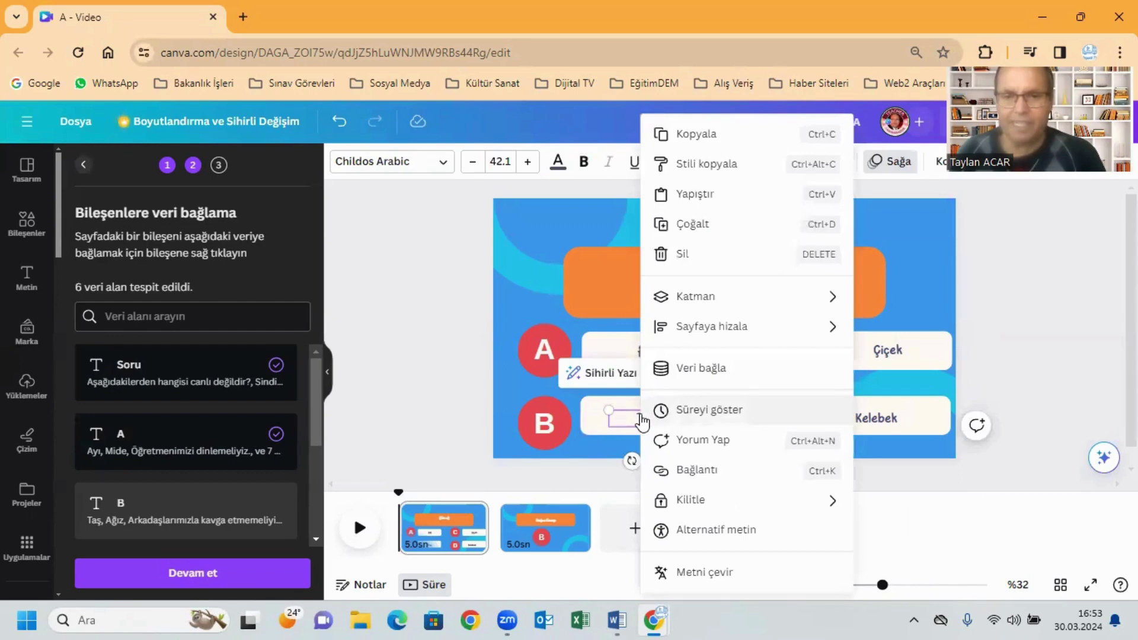
left_click(706, 369)
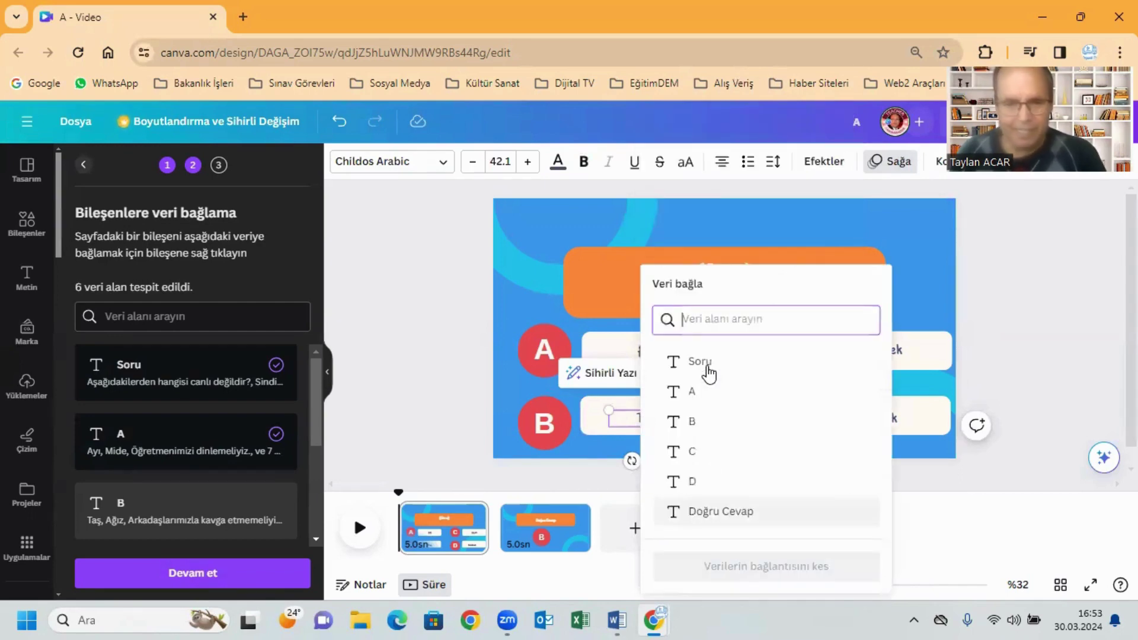
left_click(698, 422)
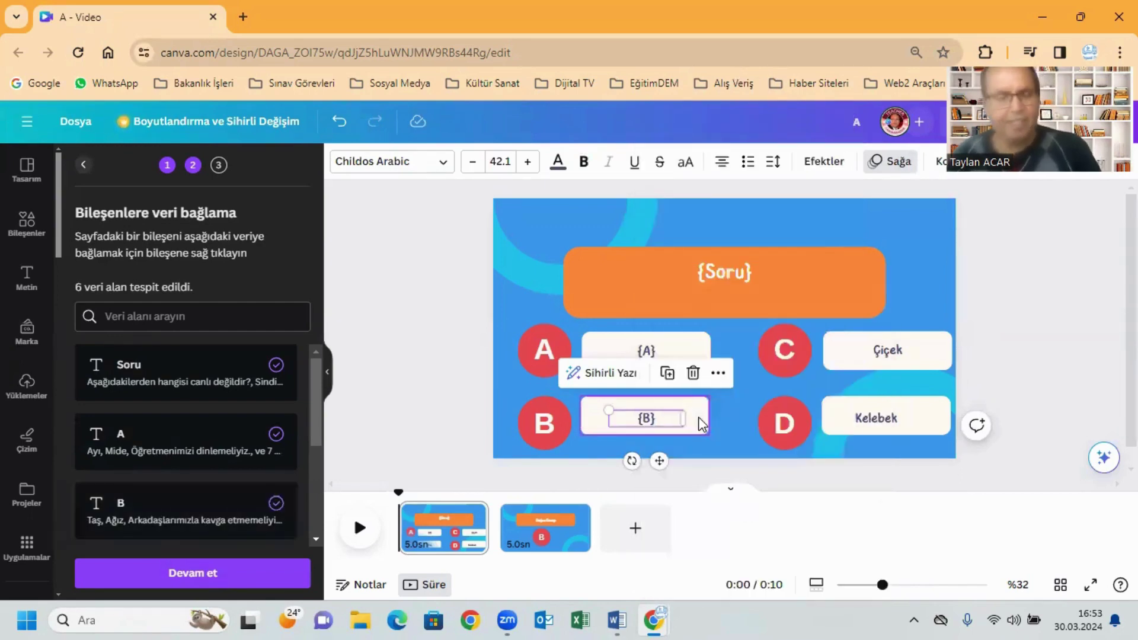